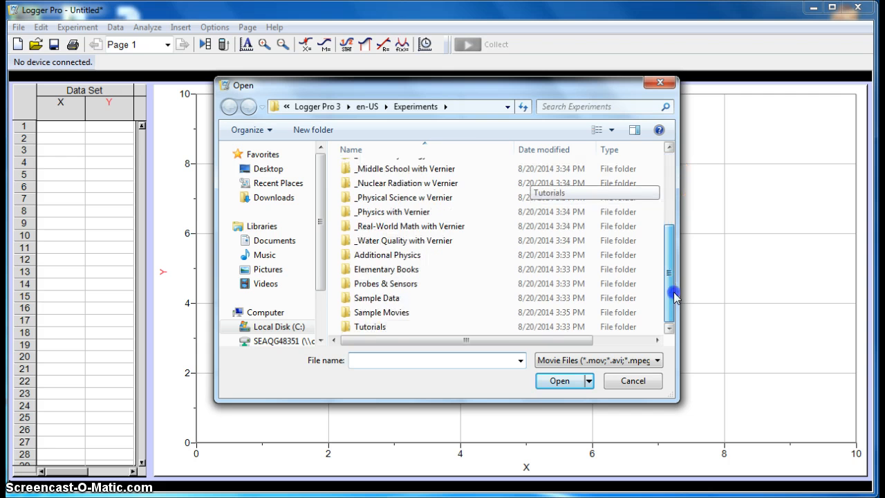
# Step: Insert the Bungee Jump movie from the Original Video Files shortcut in the Sample Movies folder
pyautogui.doubleClick(366, 311)
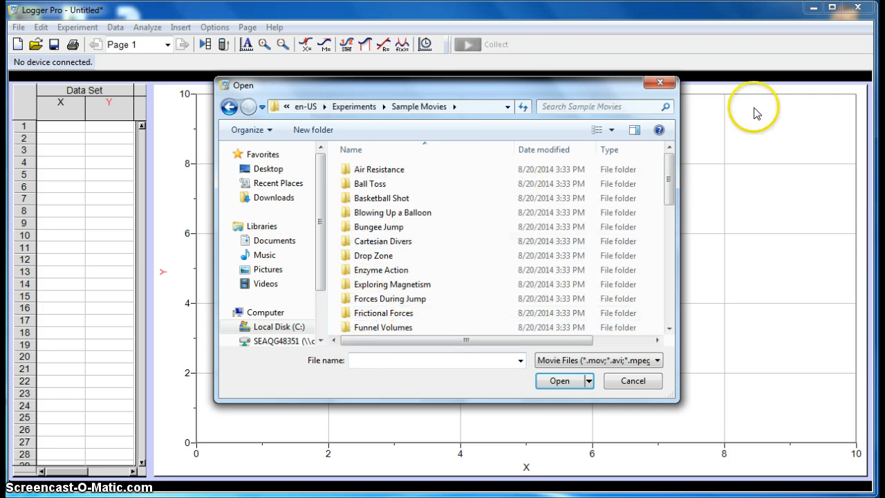
pyautogui.moveTo(672, 174); pyautogui.dragTo(670, 325)
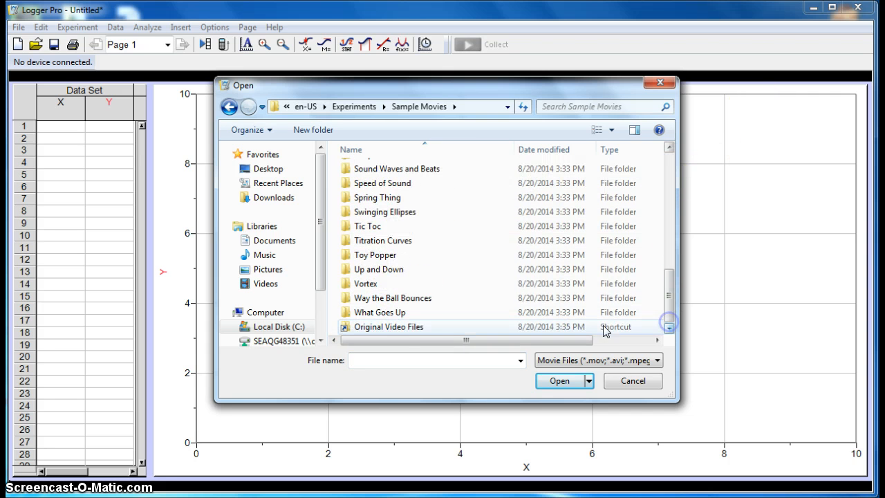
pyautogui.doubleClick(418, 327)
pyautogui.click(373, 325)
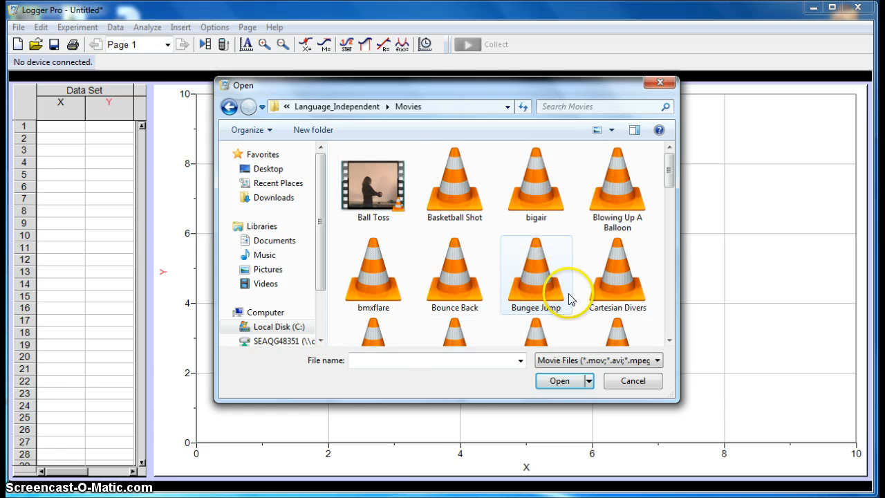
pyautogui.doubleClick(534, 274)
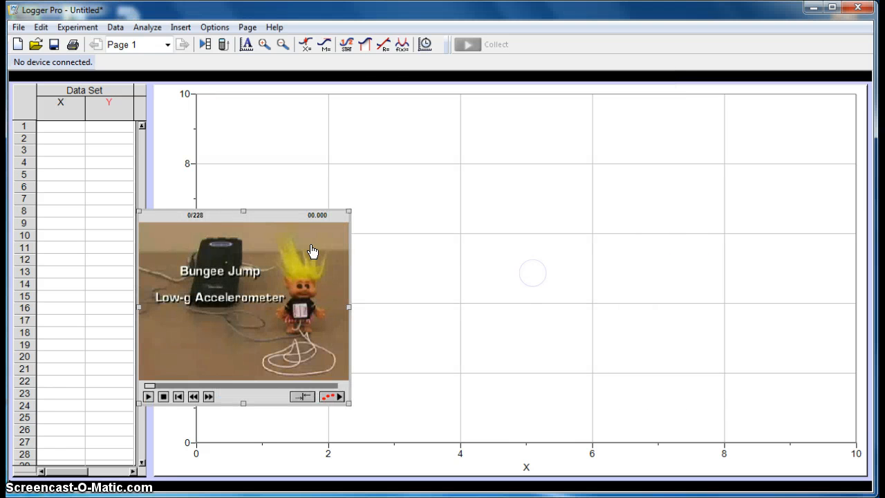
# Step: Move the movie up over the graph's upper-left area, enlarge it, and play it through once
pyautogui.moveTo(227, 222); pyautogui.dragTo(253, 113)
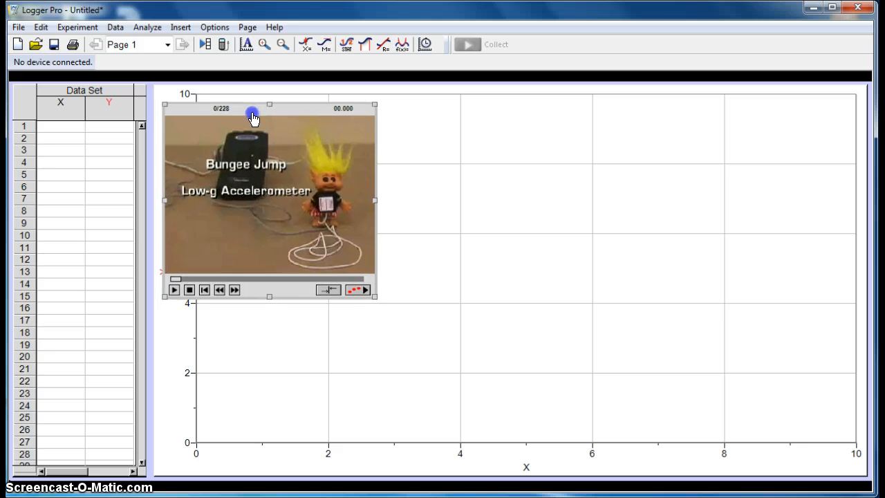
pyautogui.moveTo(372, 296); pyautogui.dragTo(505, 394)
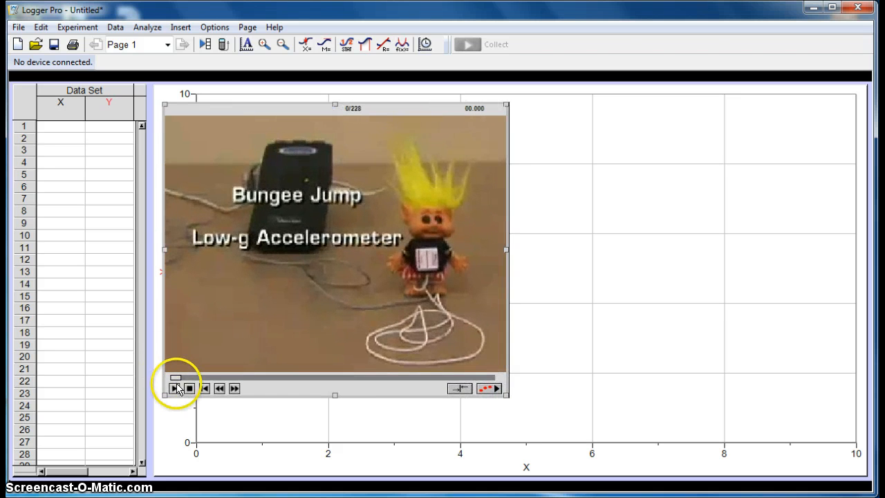
pyautogui.click(175, 388)
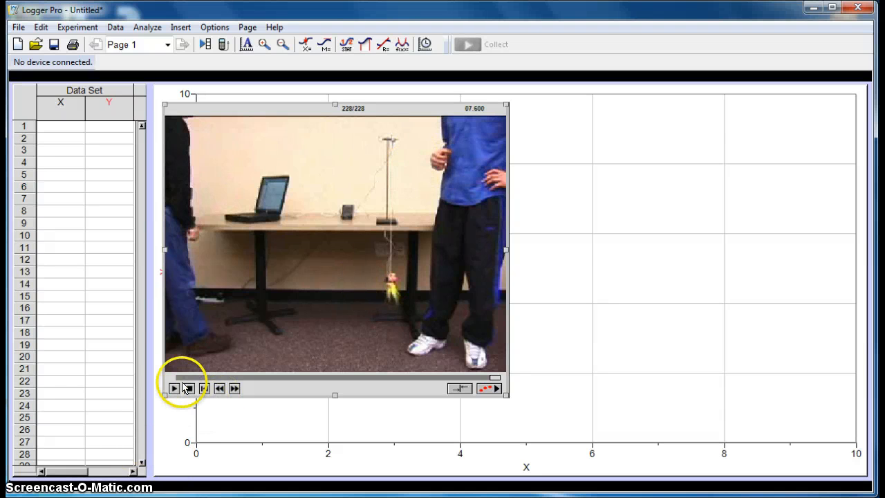
# Step: Replay the movie and cue it to frame 65, just before the doll is released
pyautogui.click(177, 389)
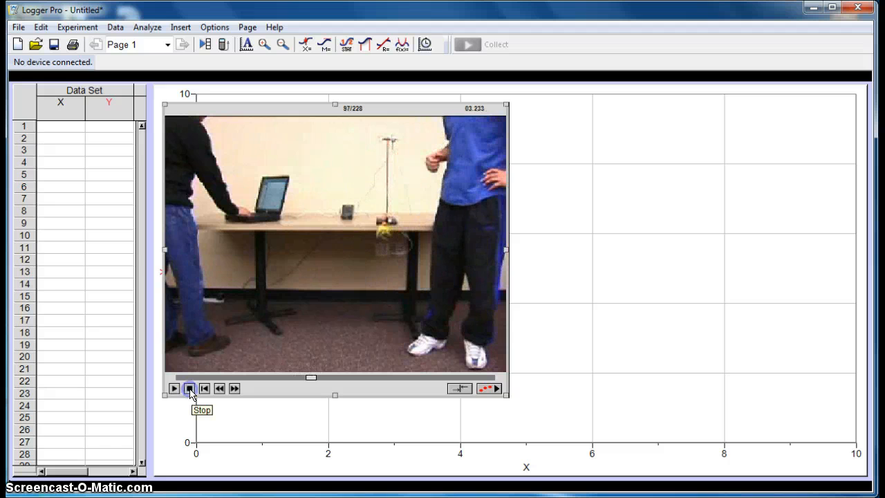
pyautogui.moveTo(309, 377); pyautogui.dragTo(263, 381)
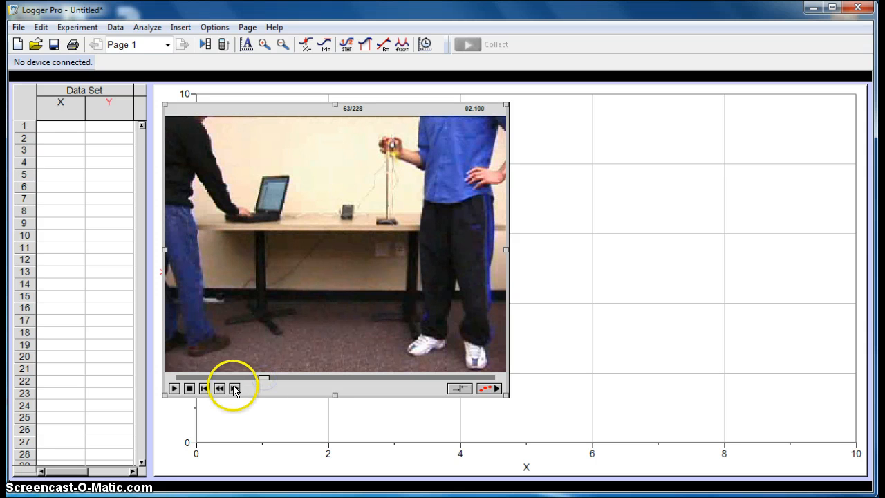
pyautogui.click(235, 388)
pyautogui.click(235, 388)
pyautogui.click(234, 388)
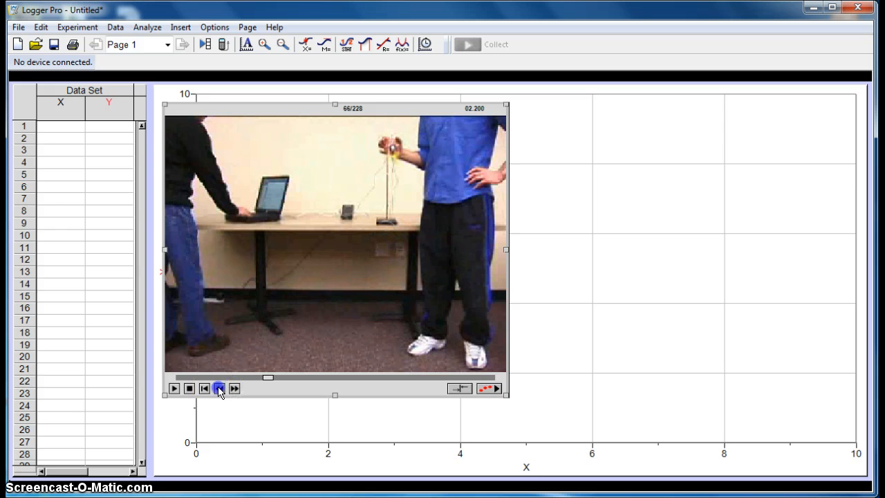
pyautogui.click(219, 388)
pyautogui.click(219, 388)
pyautogui.click(235, 388)
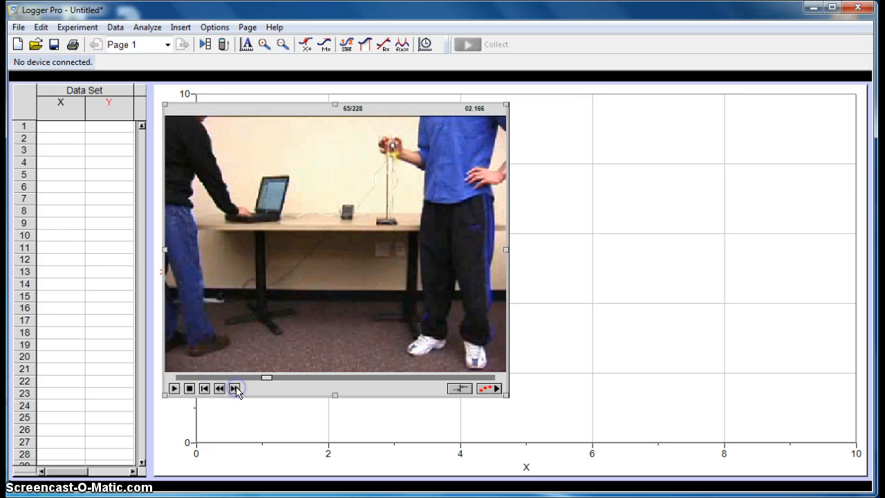
pyautogui.click(219, 387)
pyautogui.click(219, 388)
pyautogui.click(235, 388)
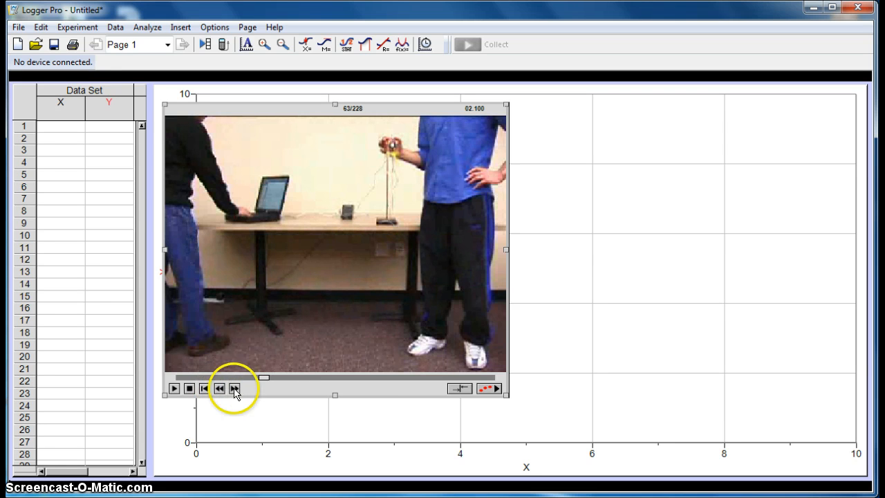
pyautogui.click(235, 387)
pyautogui.click(389, 164)
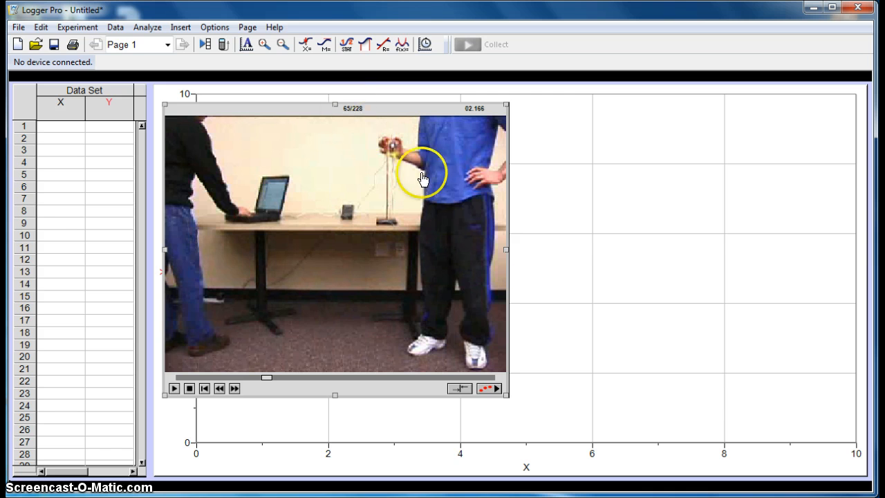
# Step: Enable video analysis for the movie and synchronize graph time 0 s with the current movie frame
pyautogui.click(486, 389)
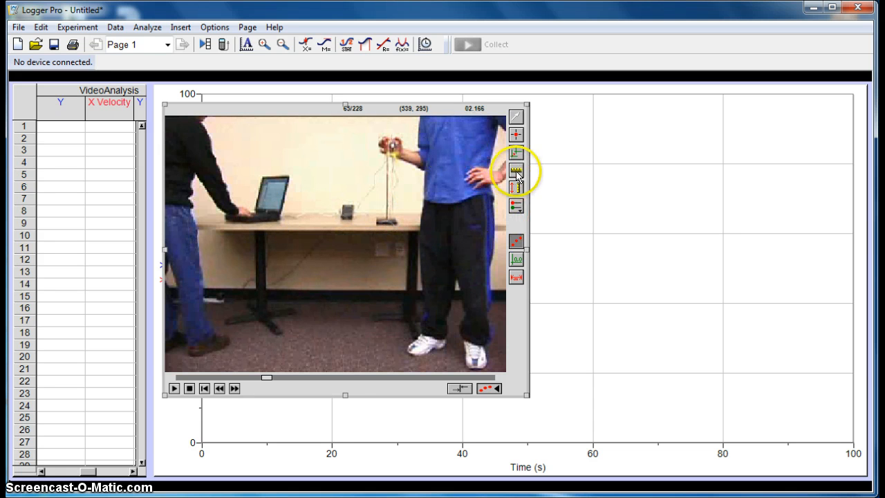
pyautogui.click(460, 389)
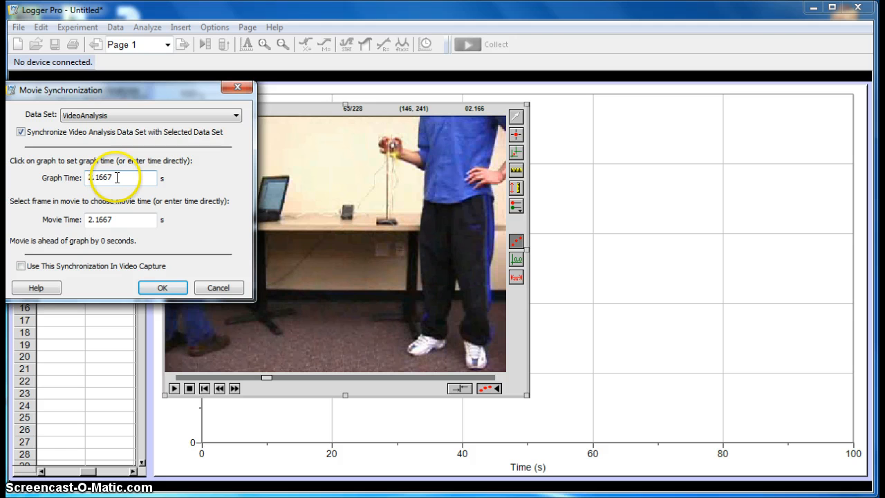
pyautogui.moveTo(117, 177); pyautogui.dragTo(65, 175)
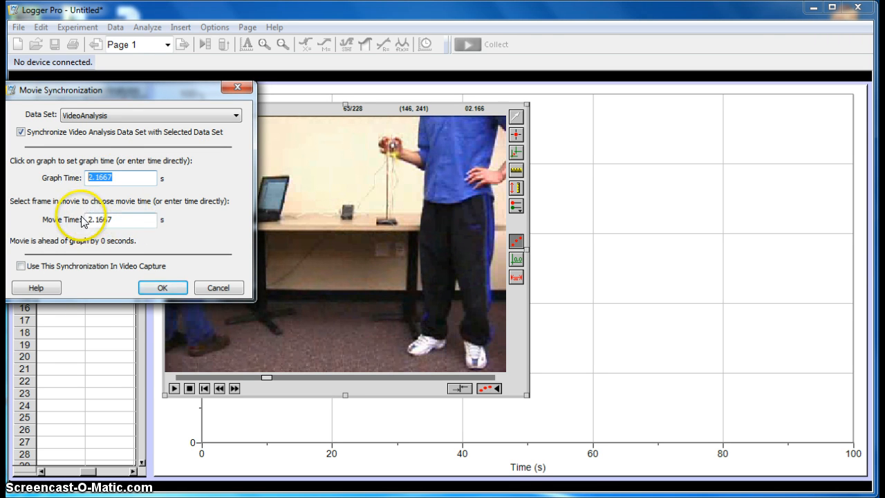
pyautogui.write('0')
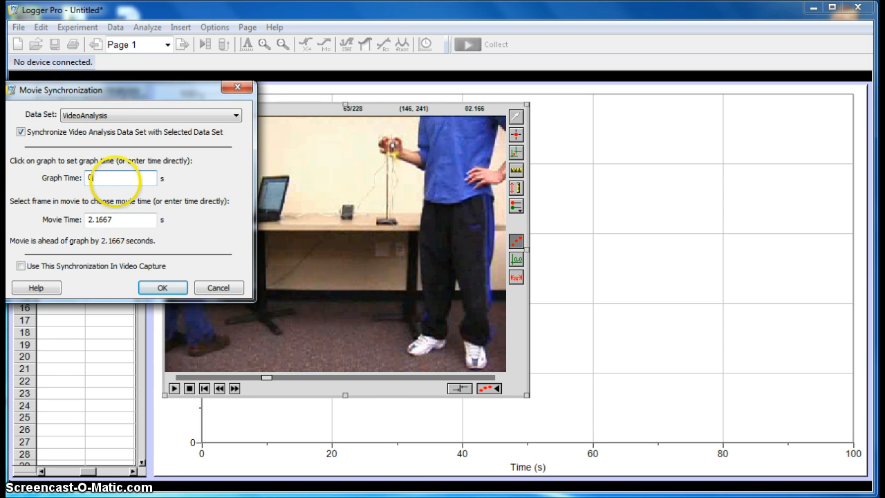
pyautogui.press('Return')
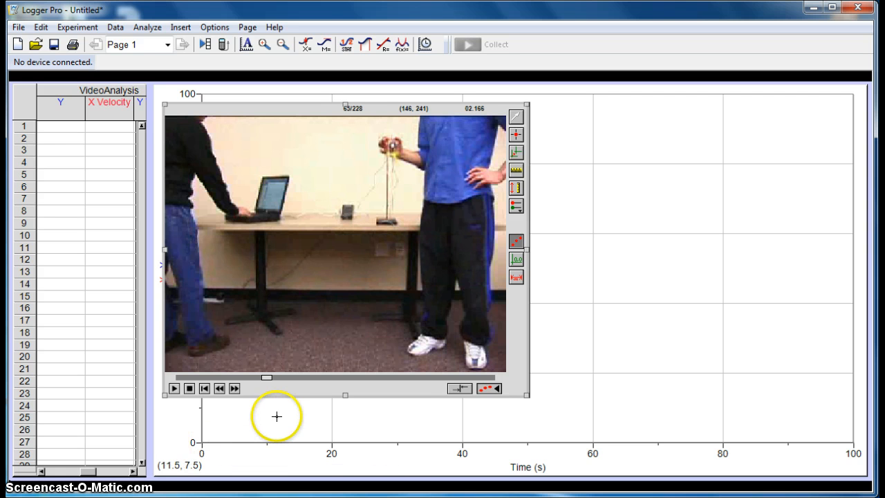
# Step: Set the coordinate origin at the doll's release point in the hand, and hide the axes
pyautogui.click(516, 152)
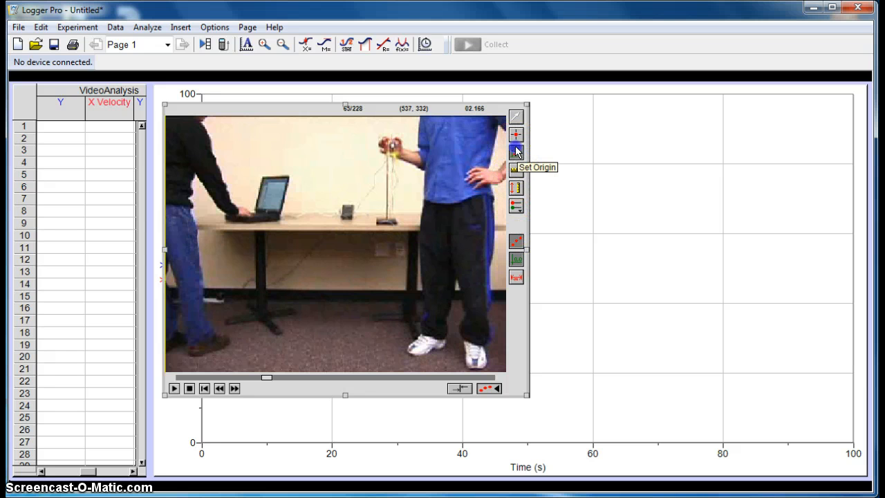
pyautogui.click(391, 145)
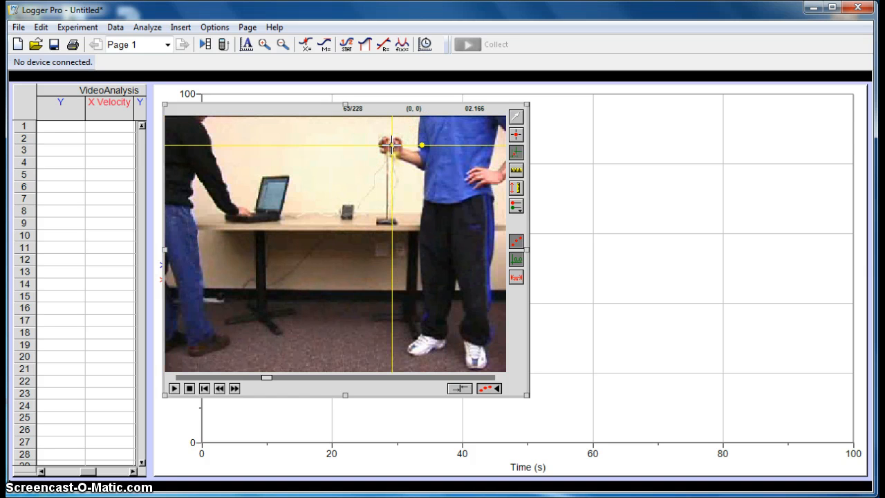
pyautogui.click(420, 146)
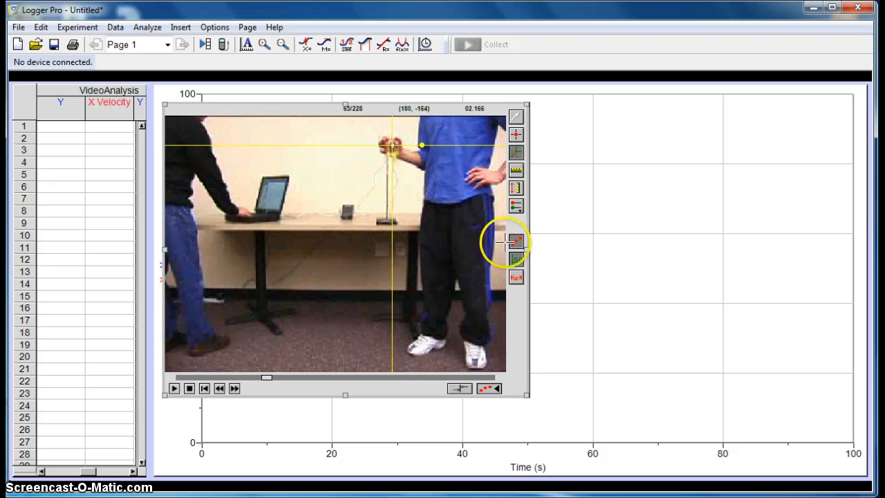
pyautogui.click(515, 261)
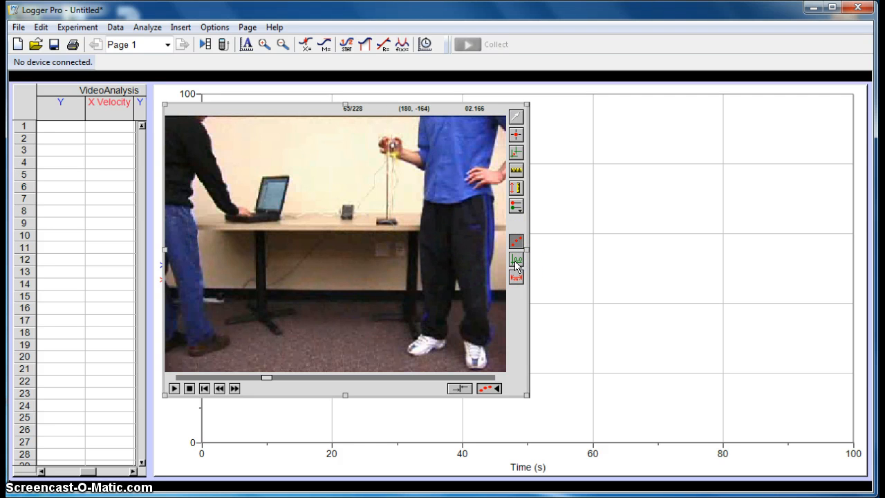
# Step: Set the movie scale to 0.4 m along the full height of the vertical stand, and hide the scale line
pyautogui.click(515, 173)
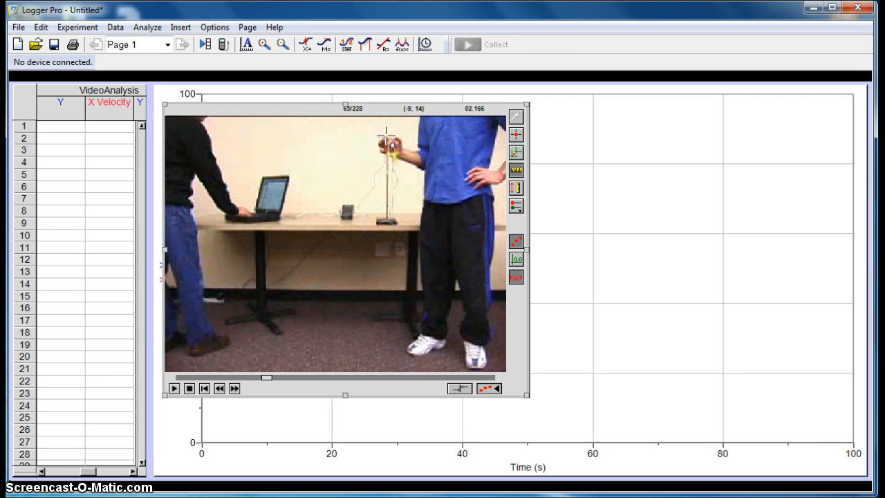
pyautogui.moveTo(386, 137); pyautogui.dragTo(385, 224)
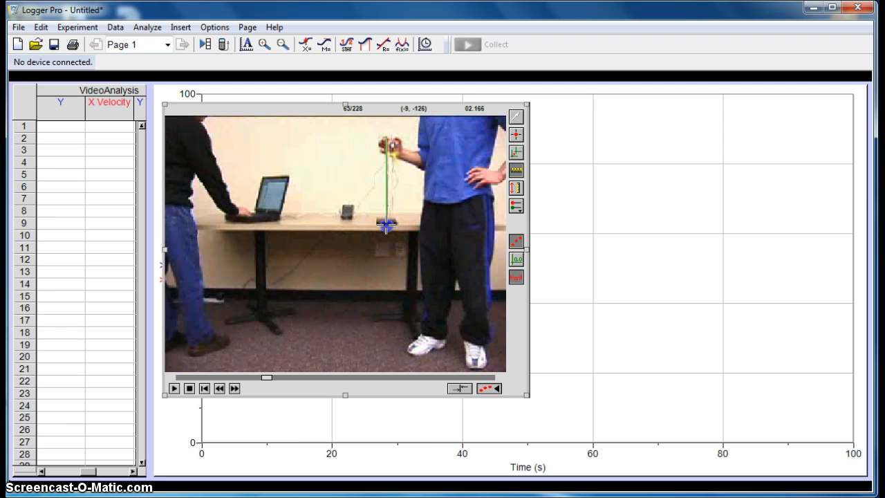
pyautogui.moveTo(387, 225); pyautogui.dragTo(386, 226)
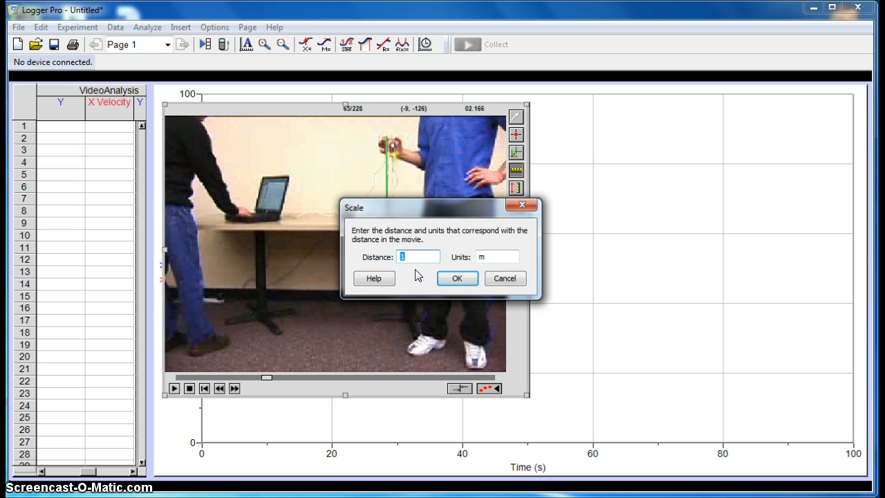
pyautogui.write('.4')
pyautogui.click(457, 278)
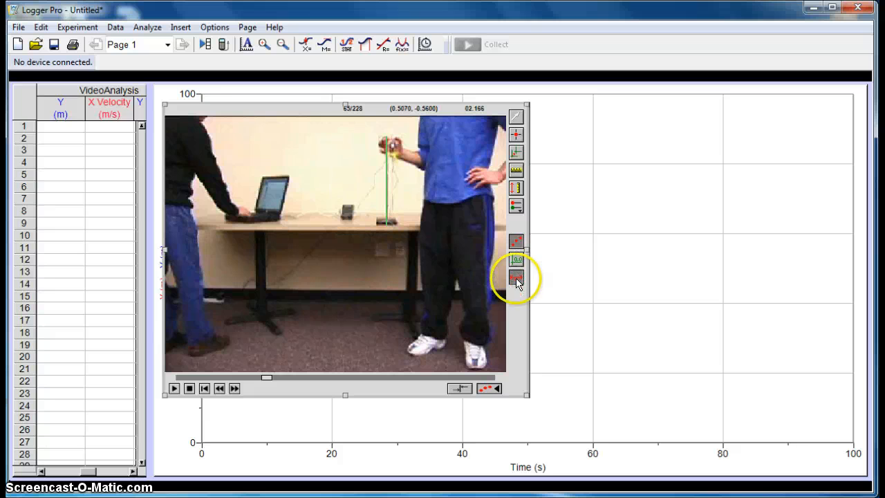
pyautogui.click(516, 279)
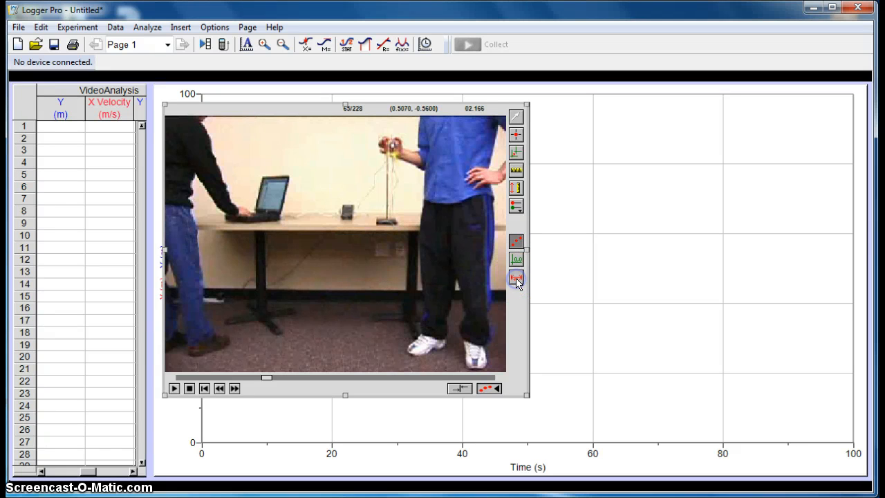
# Step: Mark the doll's position in each movie frame from frame 65 through frame 85 to plot its fall and initial rebound
pyautogui.click(516, 137)
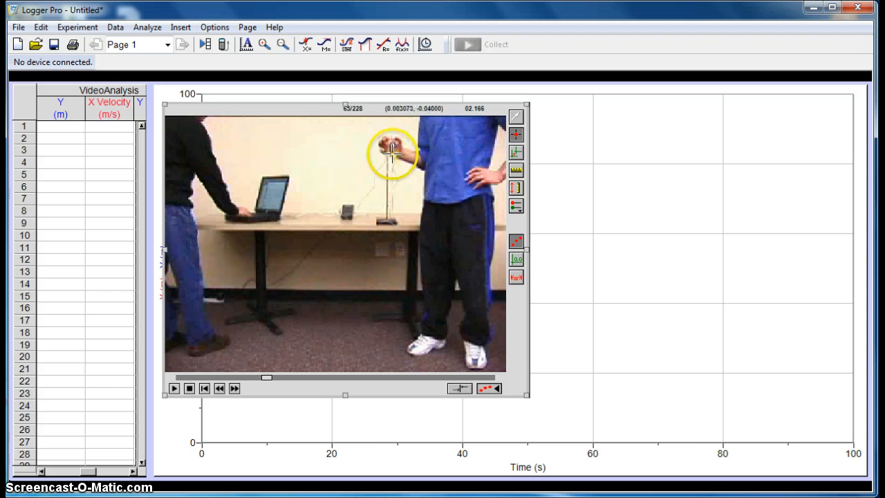
pyautogui.click(392, 159)
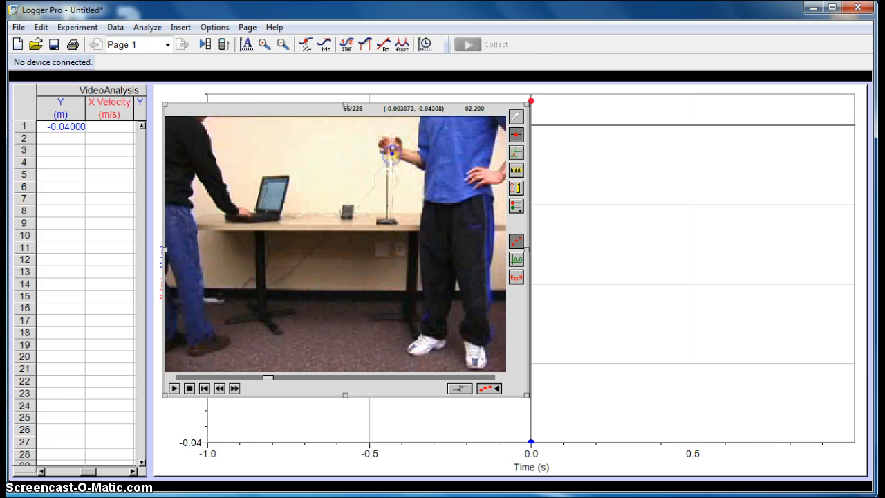
pyautogui.click(392, 164)
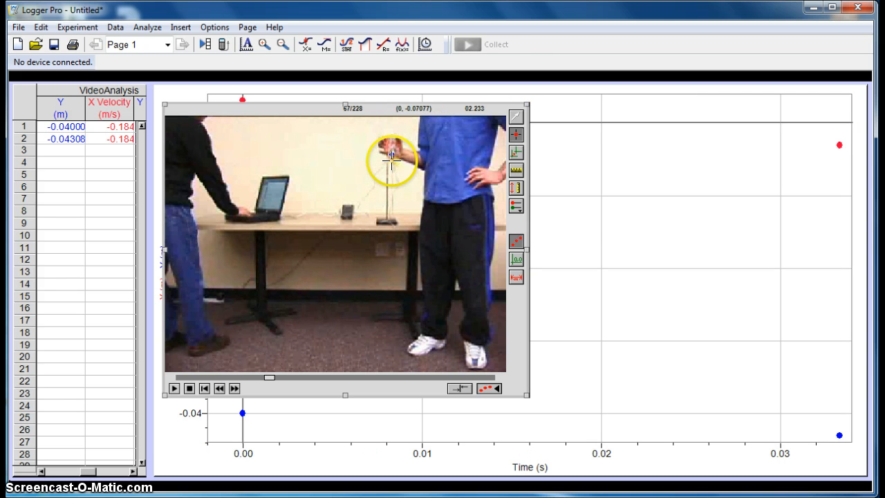
pyautogui.click(390, 160)
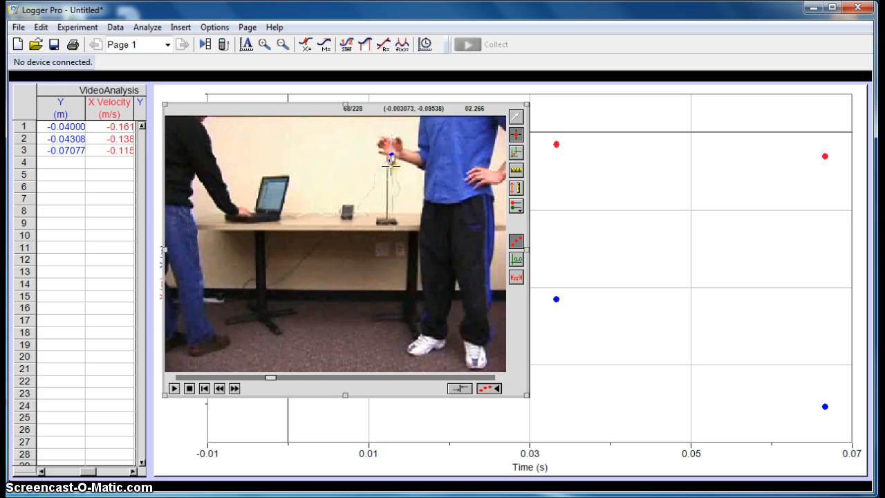
pyautogui.click(391, 166)
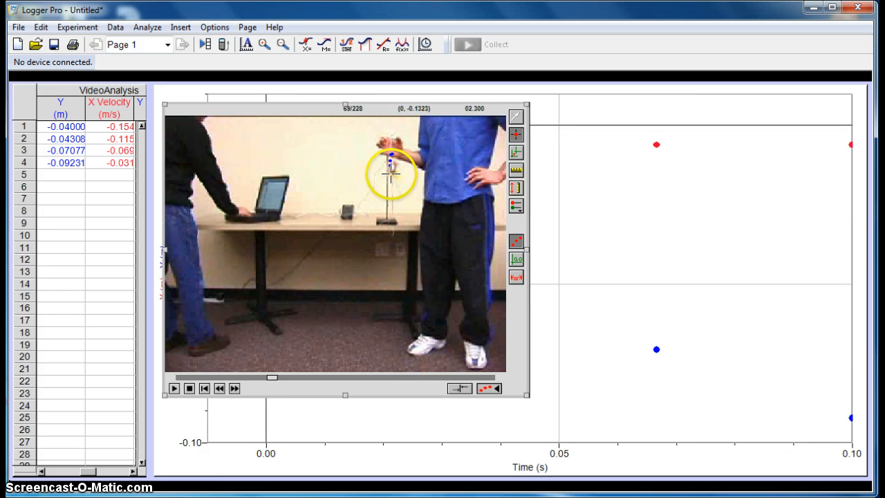
pyautogui.click(390, 175)
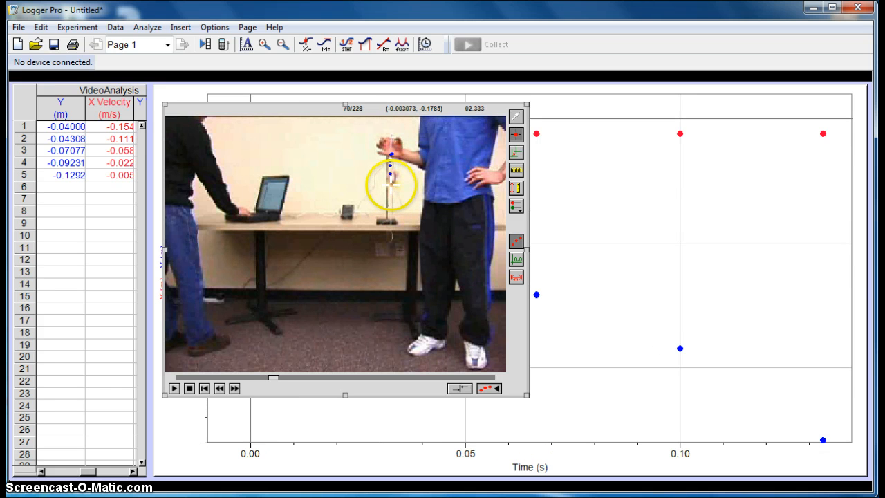
pyautogui.click(390, 185)
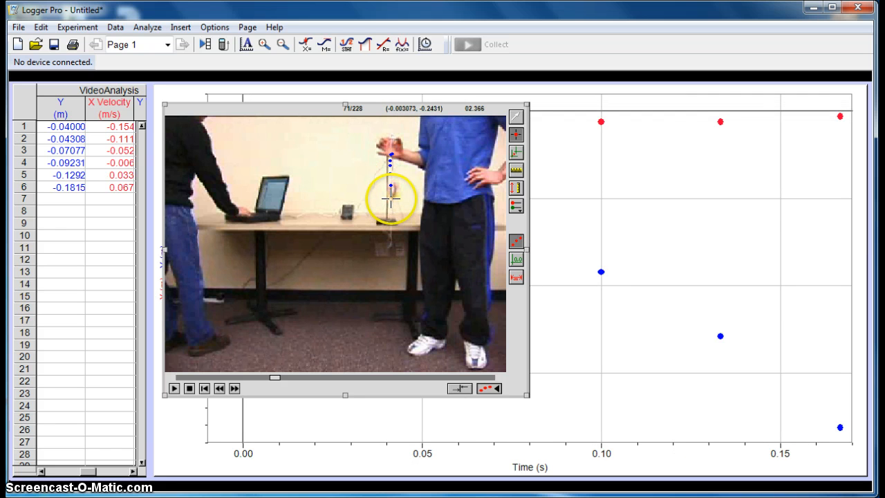
pyautogui.click(390, 199)
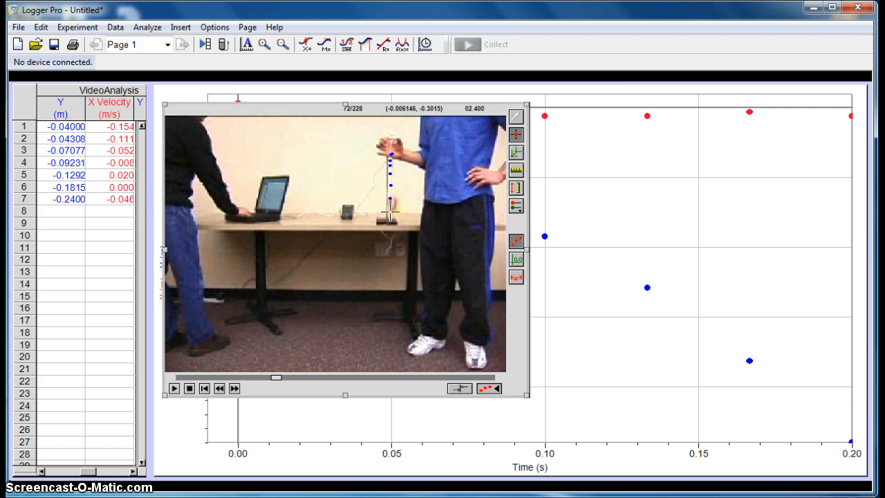
pyautogui.click(390, 209)
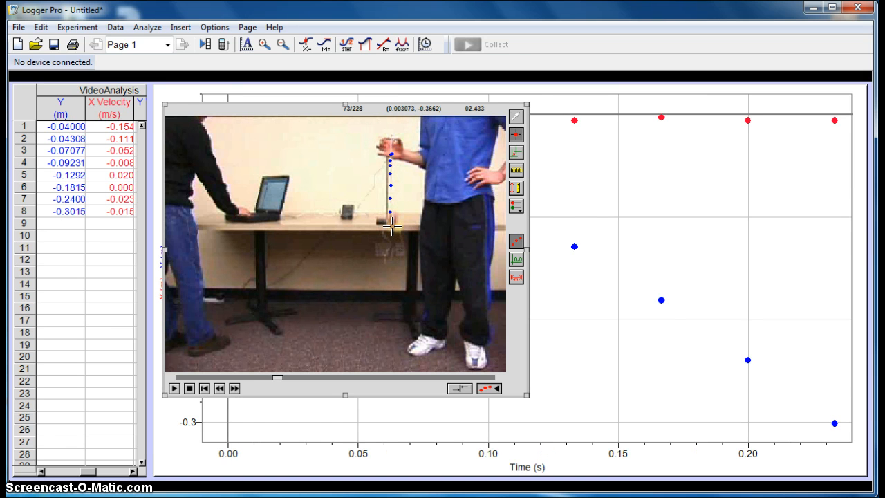
pyautogui.click(392, 224)
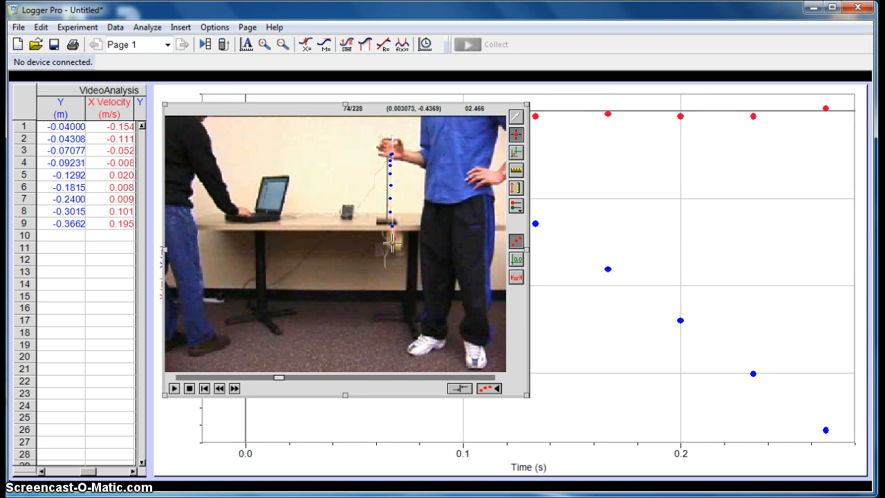
pyautogui.click(392, 243)
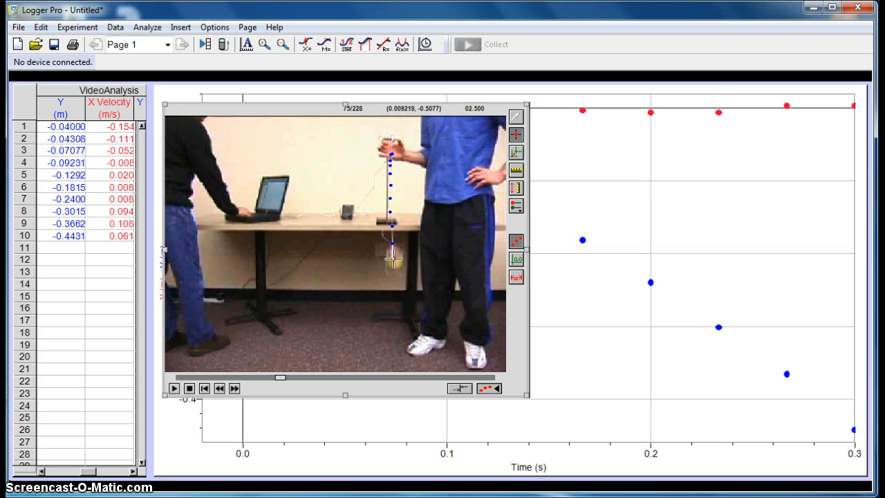
pyautogui.click(392, 261)
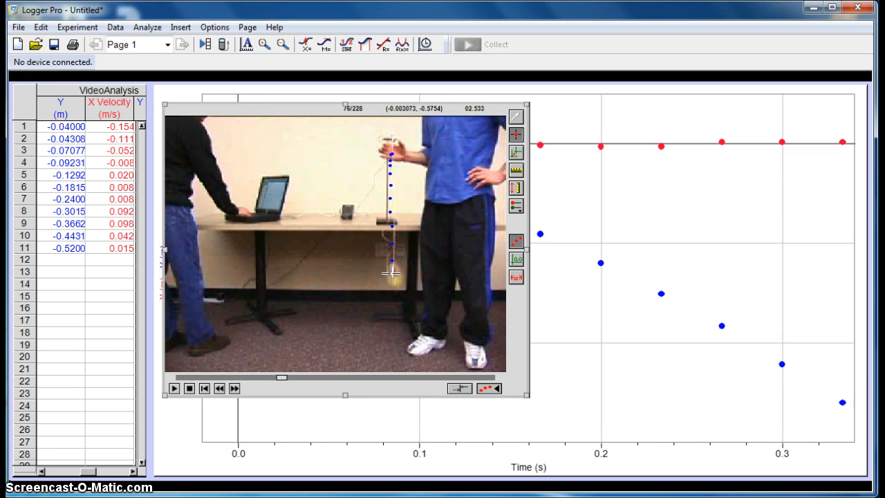
pyautogui.click(391, 279)
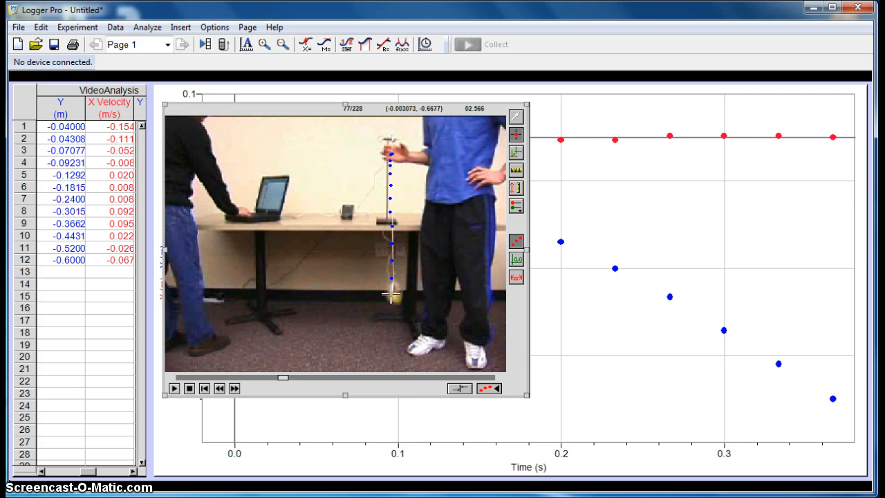
pyautogui.click(392, 296)
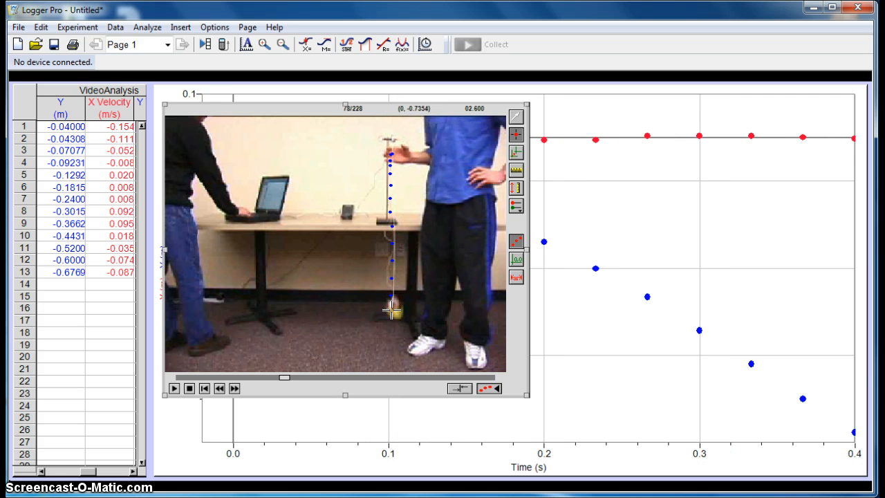
pyautogui.click(391, 313)
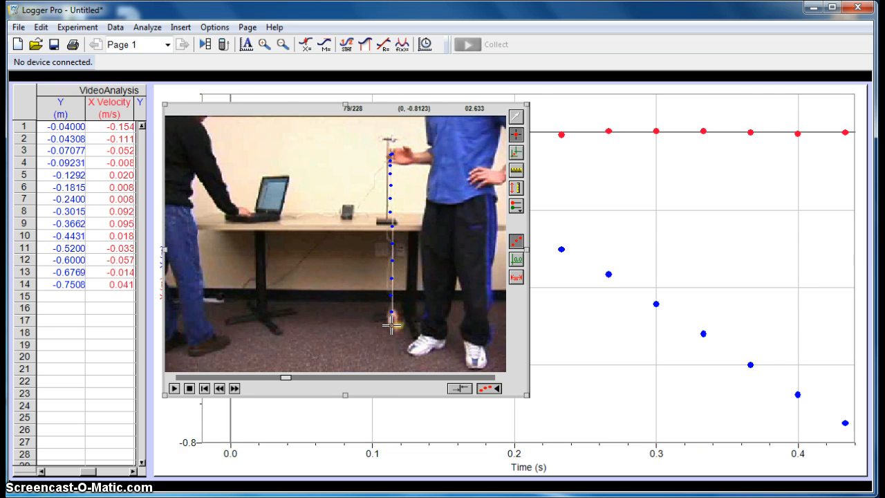
pyautogui.click(392, 323)
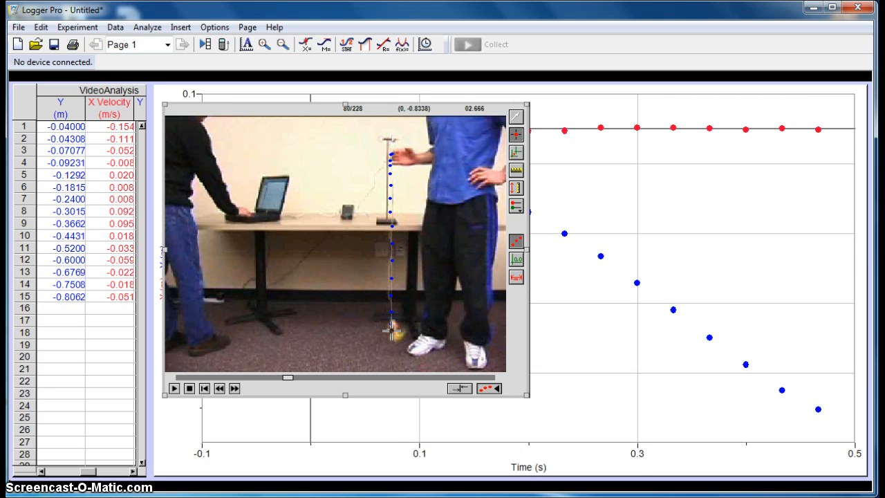
pyautogui.click(392, 336)
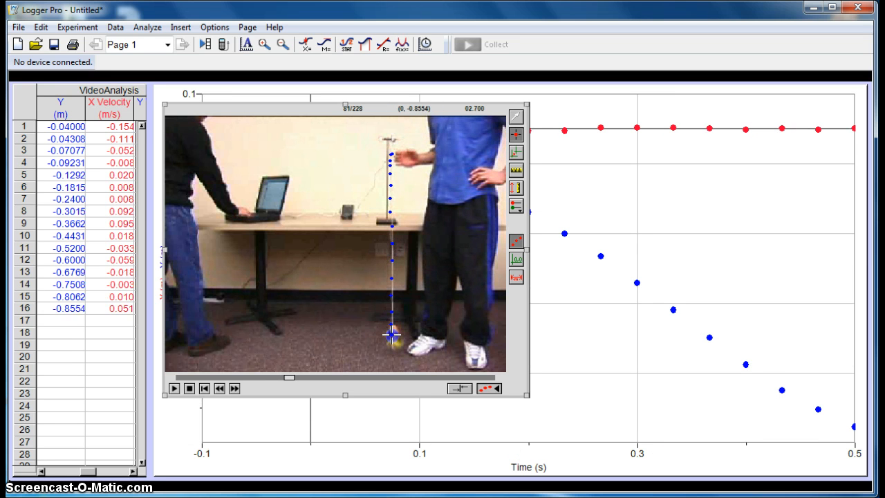
pyautogui.click(391, 339)
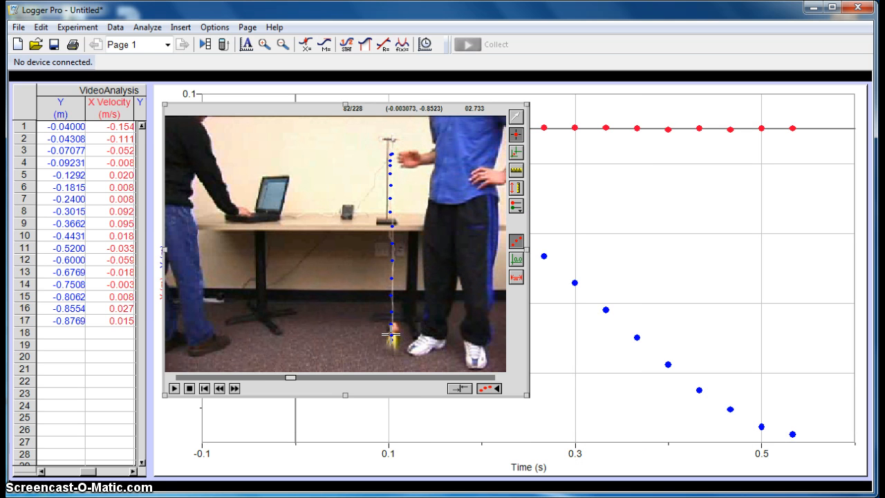
pyautogui.click(391, 334)
pyautogui.click(391, 329)
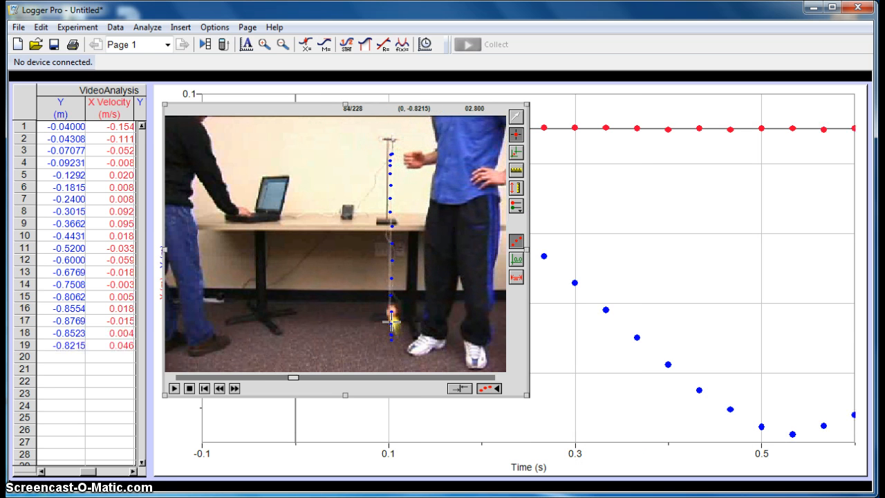
pyautogui.click(391, 317)
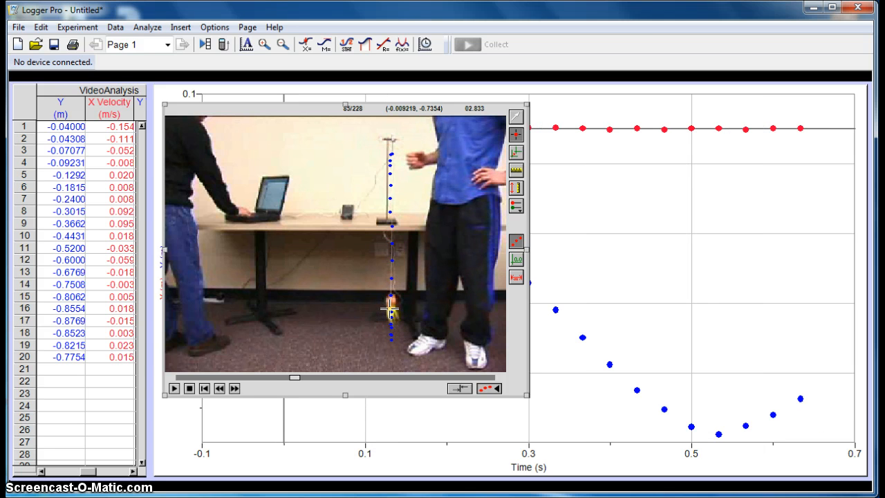
pyautogui.click(390, 309)
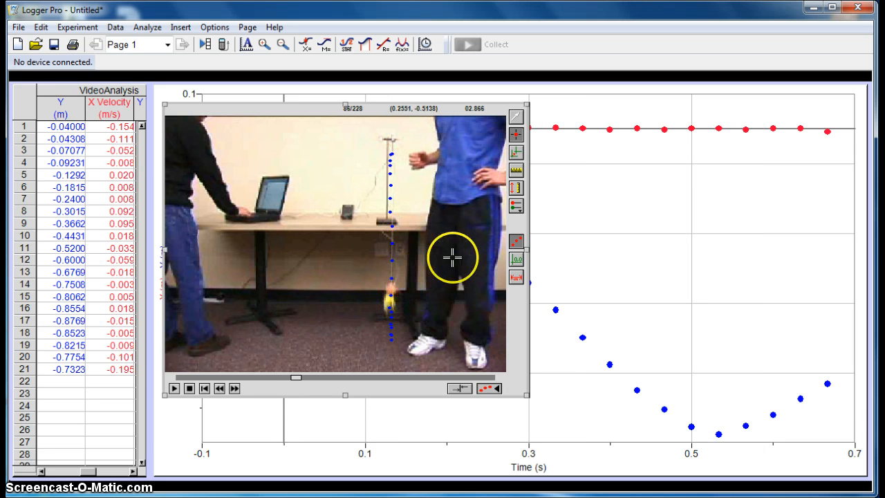
# Step: Stop marking points and auto-arrange the movie, data table and graph on the page
pyautogui.click(516, 122)
pyautogui.click(518, 122)
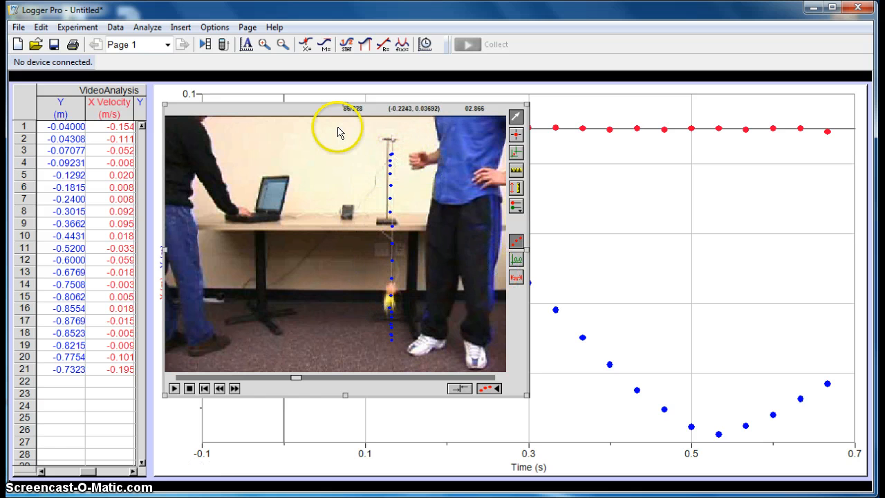
pyautogui.moveTo(327, 116); pyautogui.dragTo(241, 115)
pyautogui.click(248, 27)
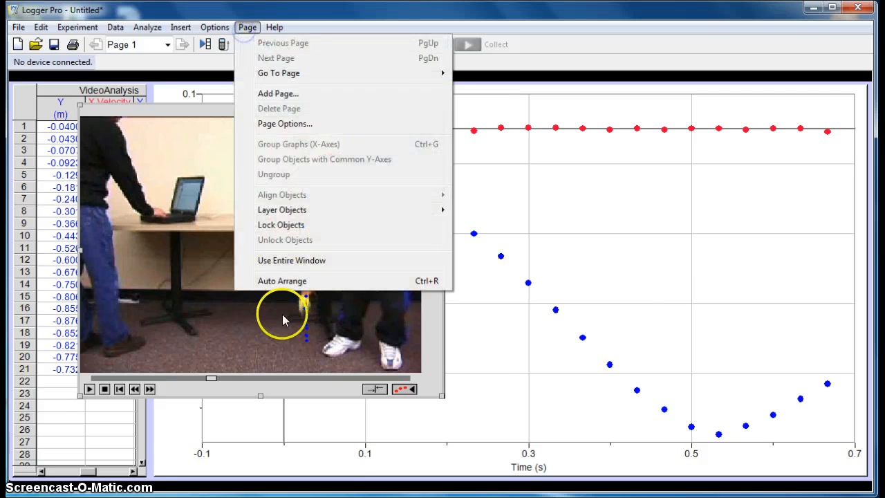
pyautogui.click(276, 280)
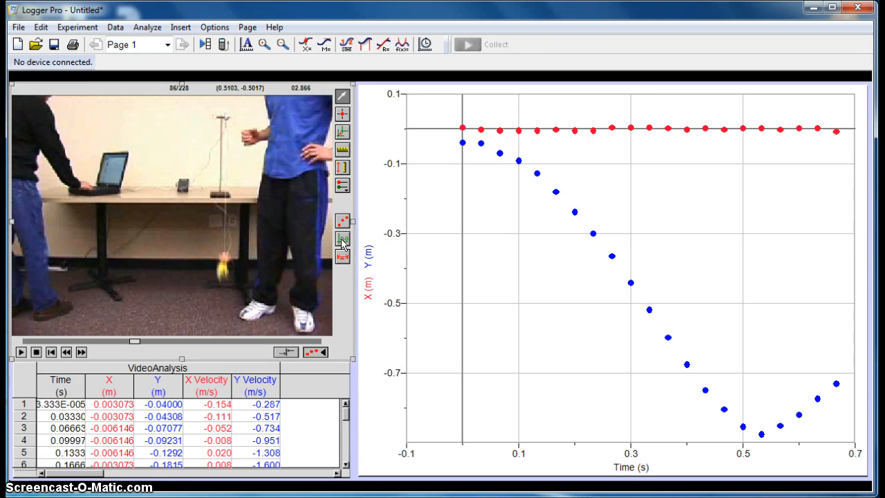
# Step: Toggle the display of the movie's coordinate origin and scale line on and off
pyautogui.click(341, 240)
pyautogui.click(342, 257)
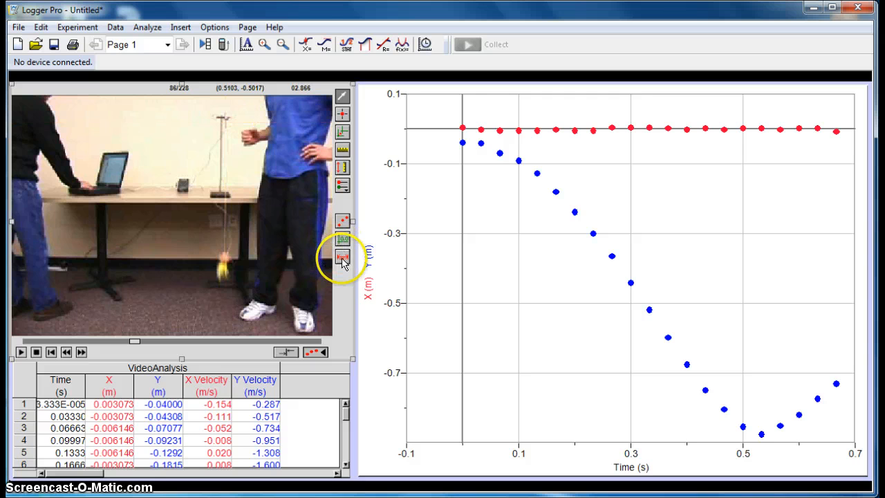
pyautogui.click(343, 258)
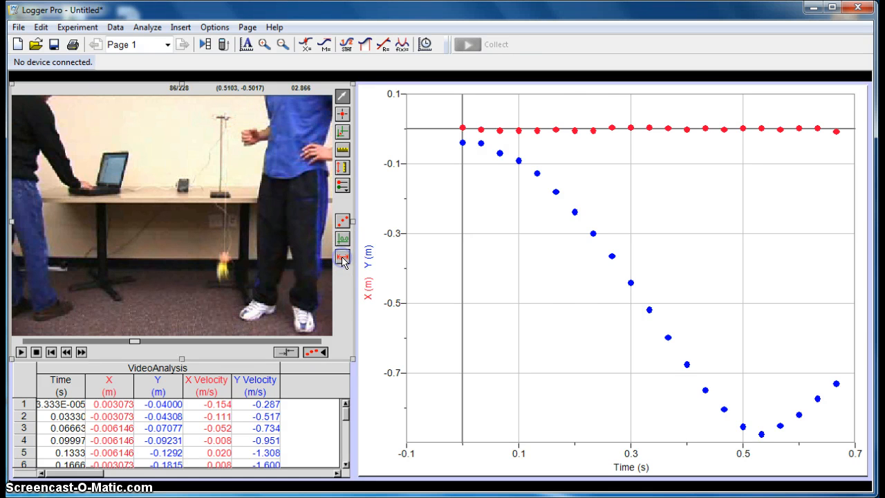
# Step: Add a second point series to the video analysis, with the Add Point tool active for marking another object
pyautogui.click(344, 187)
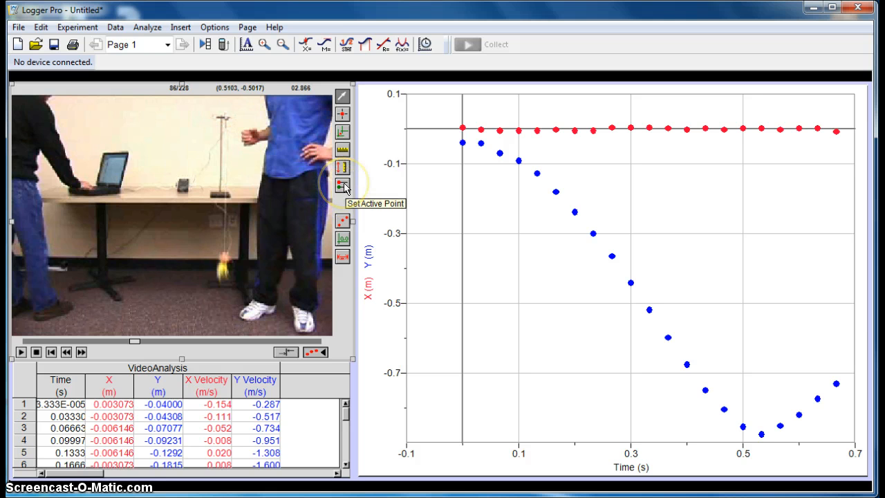
pyautogui.click(344, 186)
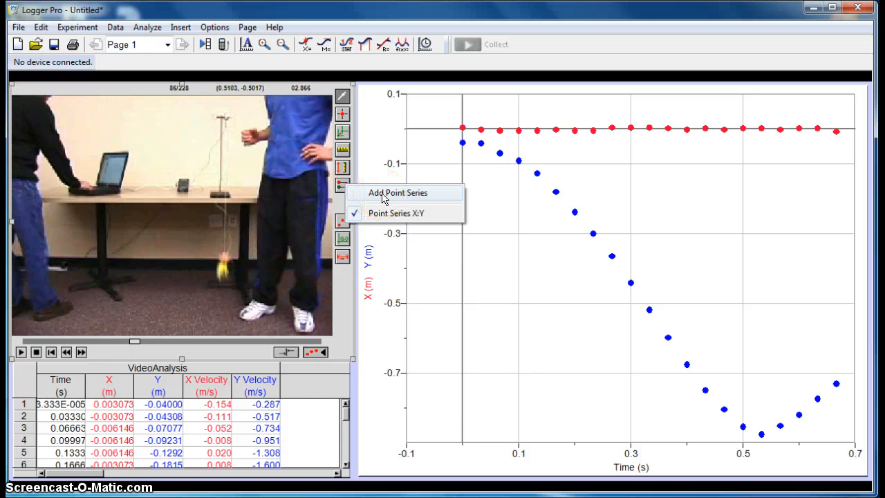
pyautogui.click(385, 197)
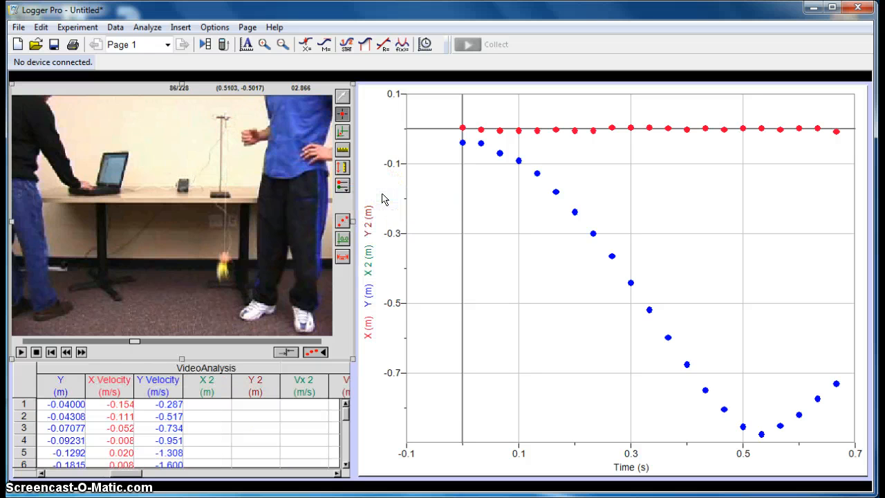
pyautogui.click(343, 115)
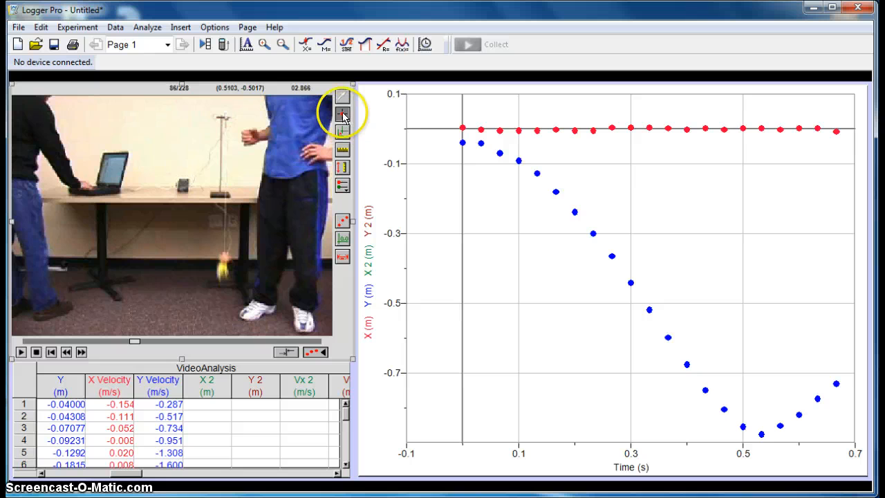
pyautogui.click(342, 116)
pyautogui.click(342, 117)
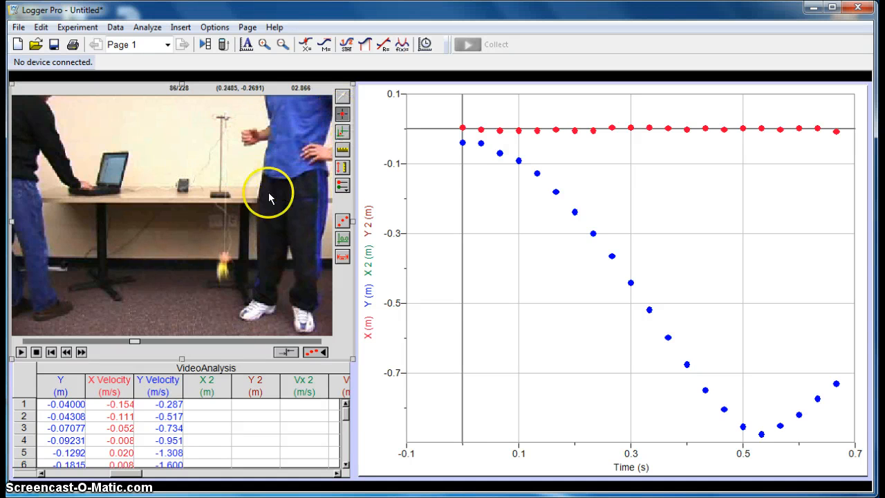
# Step: Return to the selection tool and step the movie back to frame 84, dismissing the movie options without changes
pyautogui.click(341, 96)
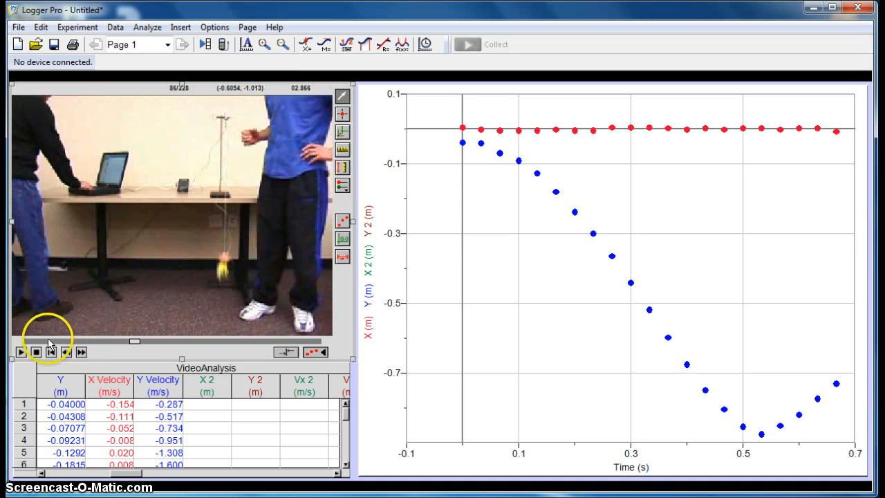
pyautogui.click(66, 352)
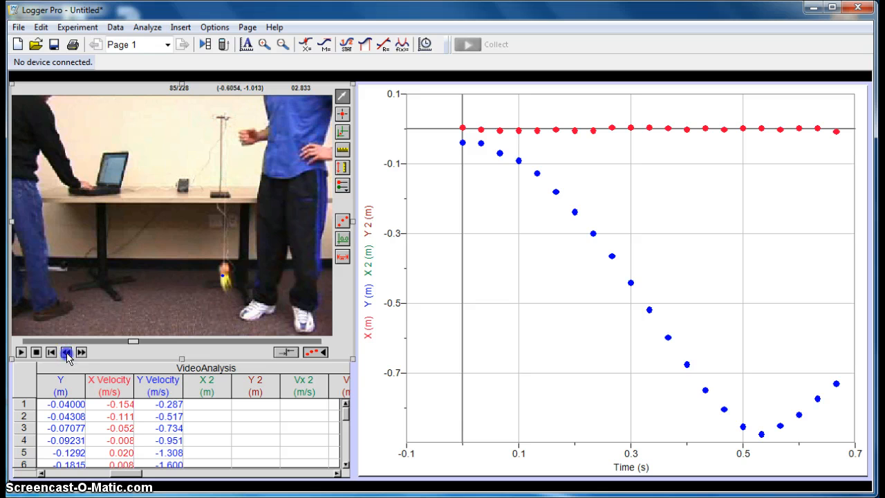
pyautogui.doubleClick(67, 354)
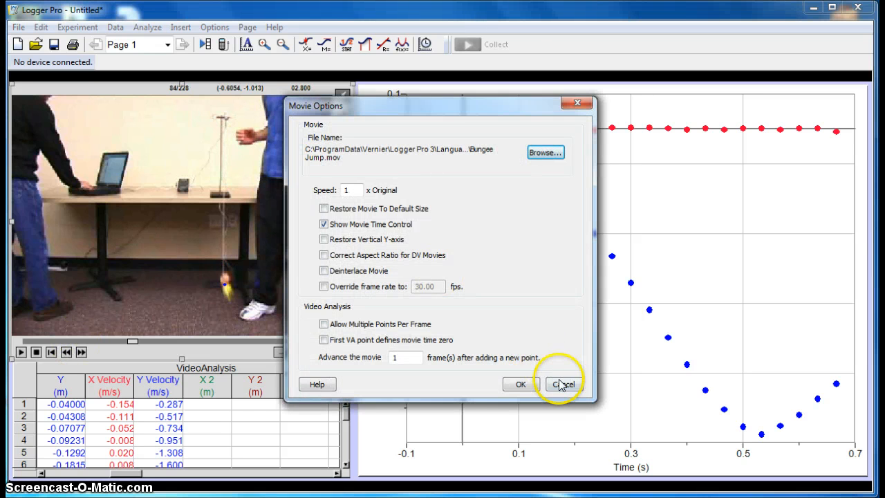
pyautogui.click(561, 384)
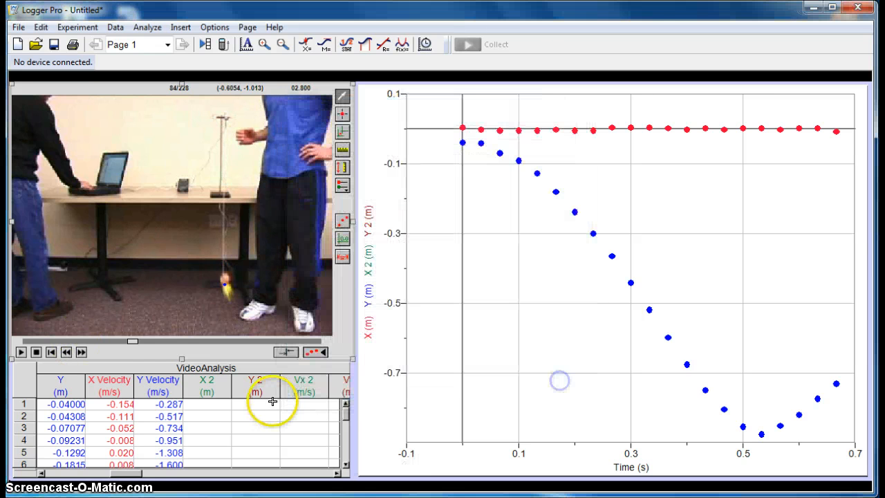
# Step: Rewind the movie from frame 84 to frame 65, where the doll's first point is marked, leaving the movie options unchanged
pyautogui.click(67, 354)
pyautogui.click(67, 354)
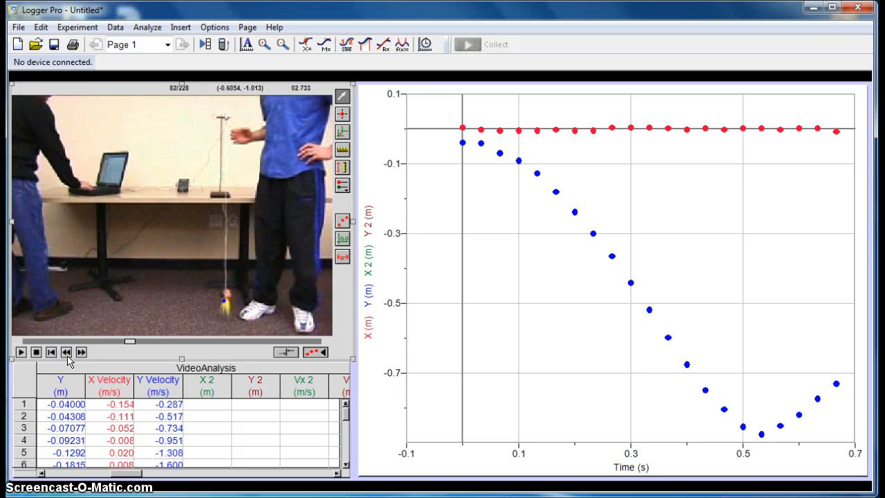
pyautogui.click(67, 354)
pyautogui.click(67, 354)
pyautogui.click(67, 354)
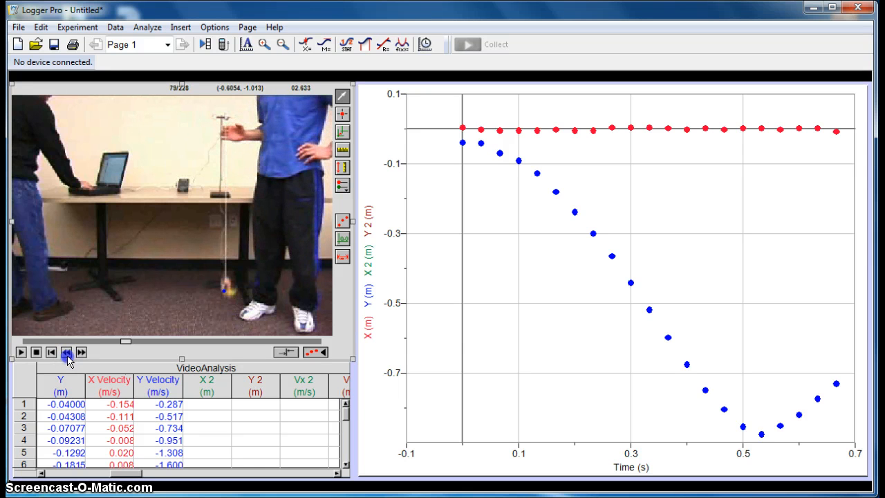
pyautogui.click(67, 354)
pyautogui.doubleClick(243, 316)
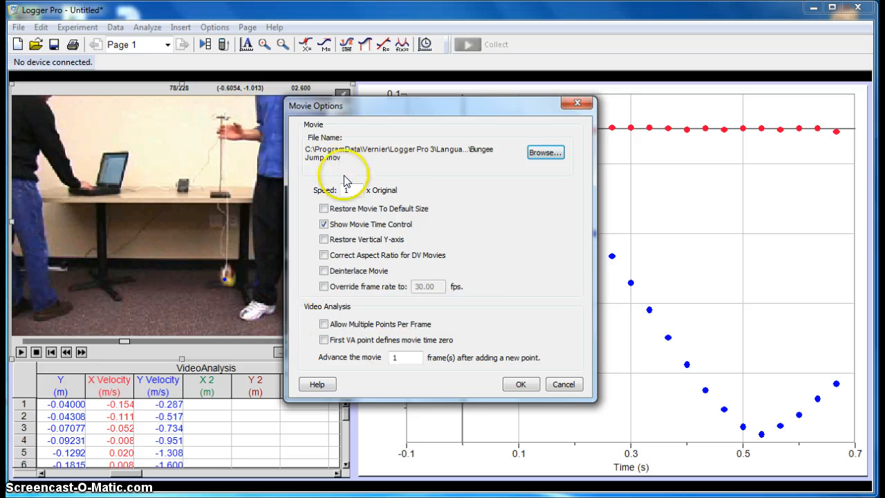
pyautogui.click(560, 386)
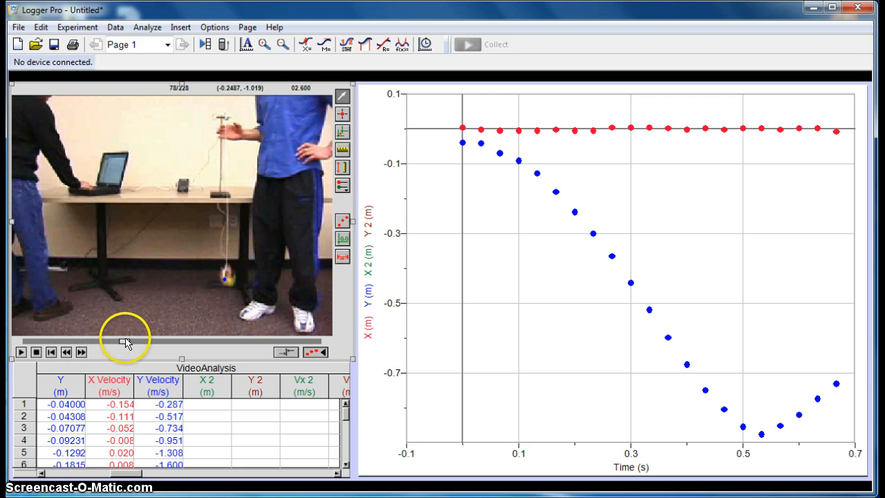
pyautogui.moveTo(120, 343); pyautogui.dragTo(107, 343)
pyautogui.click(67, 353)
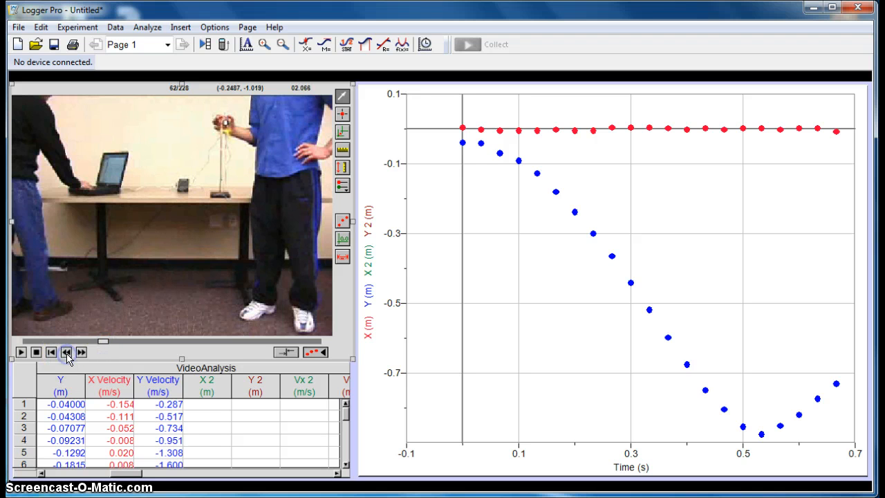
pyautogui.click(81, 353)
pyautogui.click(81, 352)
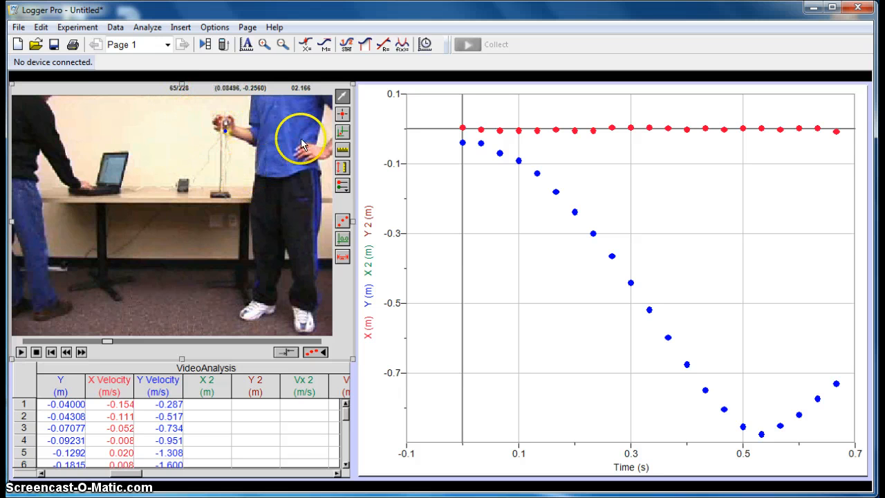
# Step: Mark the tip of the man's white shoe in frame 65 as the second series' first point, and display the point trails
pyautogui.click(342, 116)
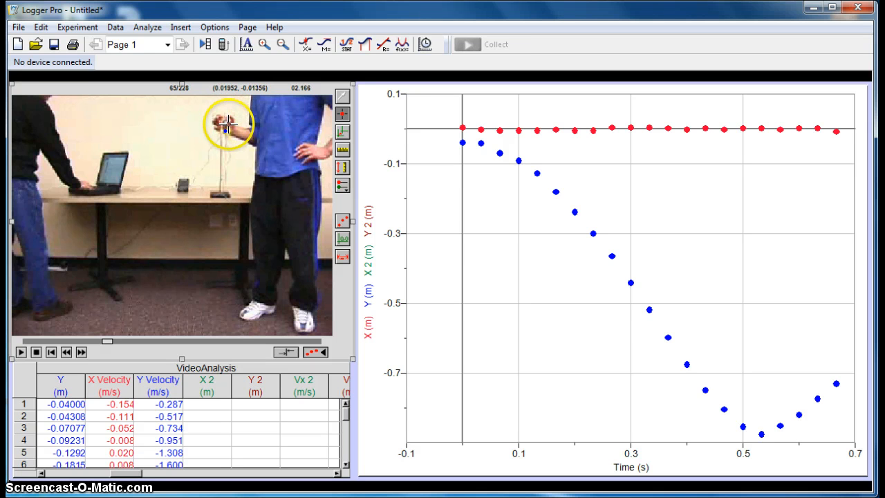
pyautogui.click(243, 315)
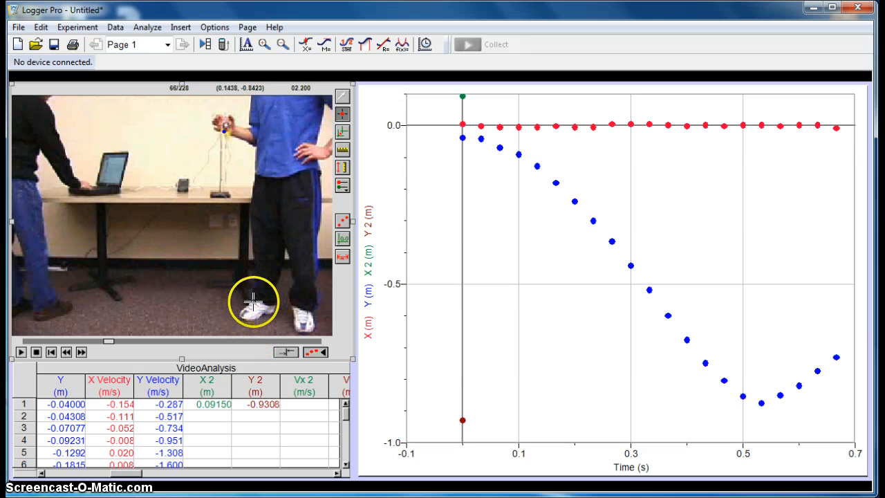
pyautogui.click(343, 222)
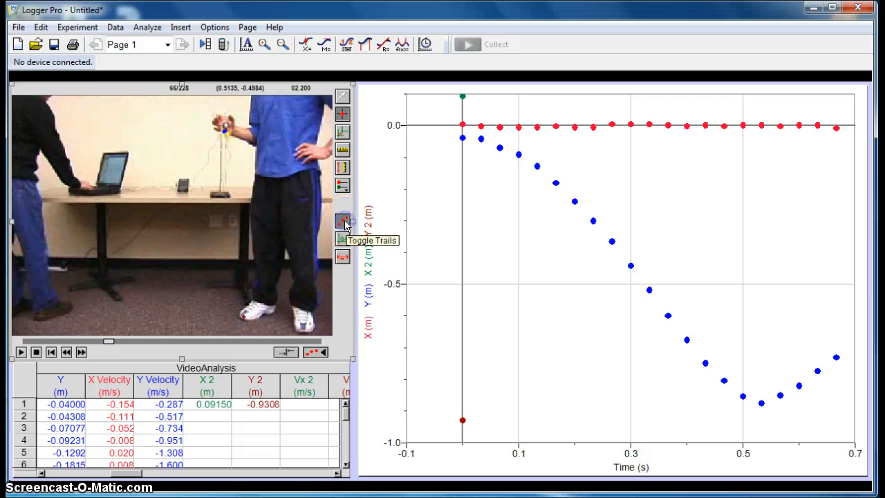
# Step: Mark the tip of the same white shoe frame by frame from frame 66 through frame 77
pyautogui.click(243, 317)
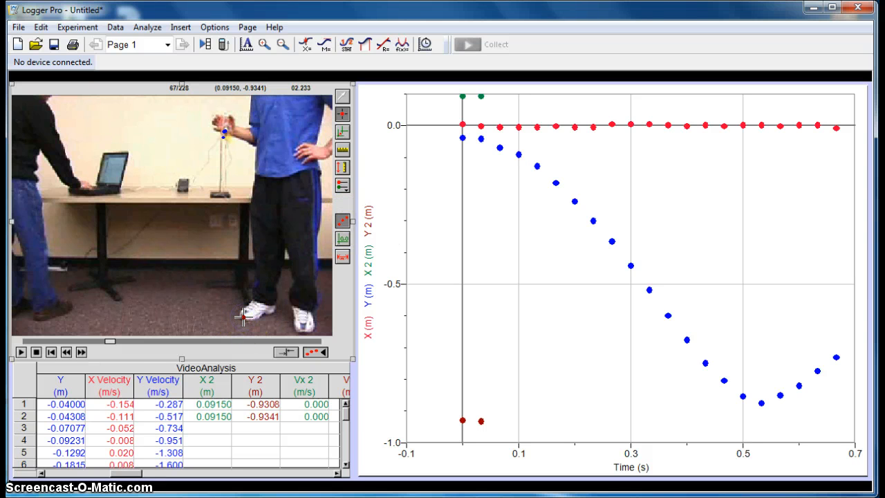
pyautogui.click(243, 318)
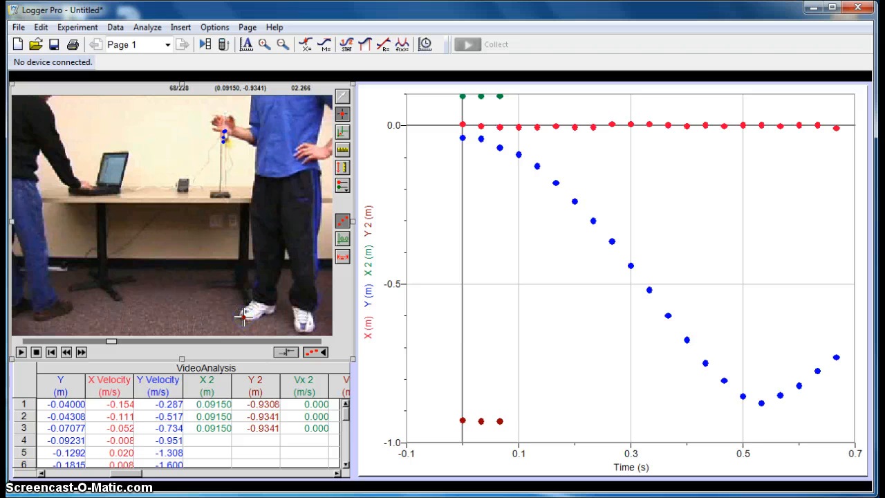
pyautogui.click(243, 318)
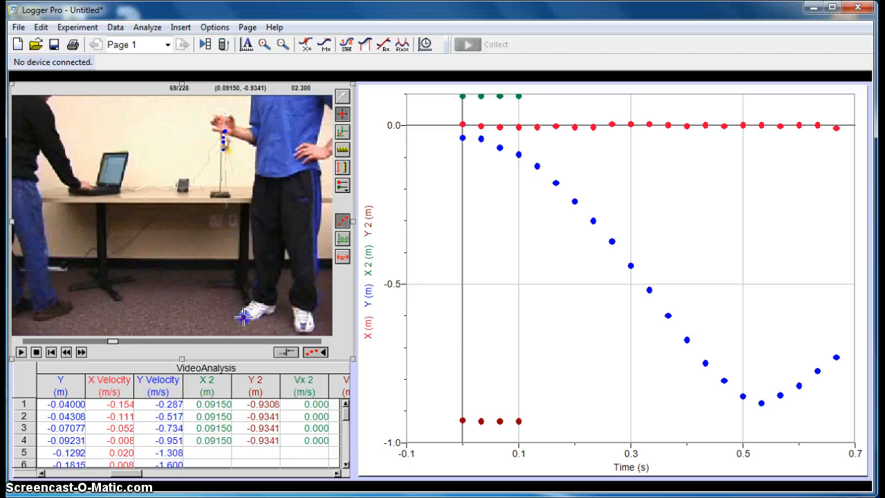
pyautogui.click(243, 317)
pyautogui.click(243, 317)
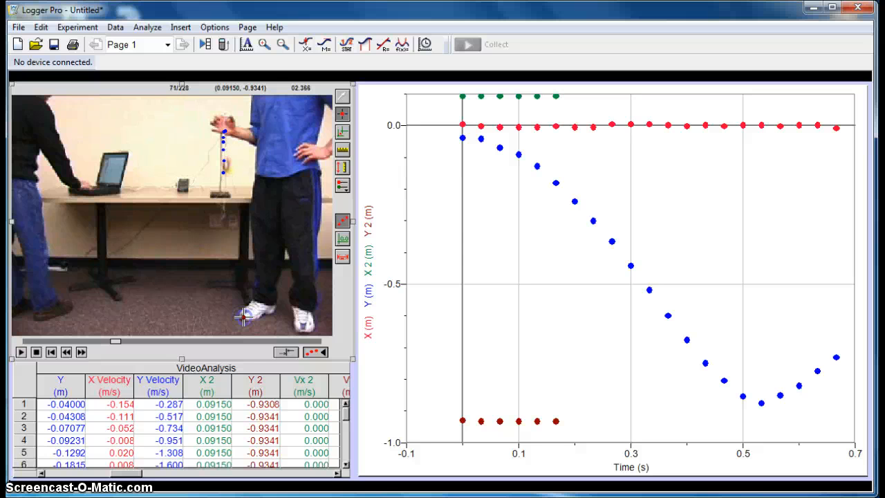
pyautogui.click(243, 317)
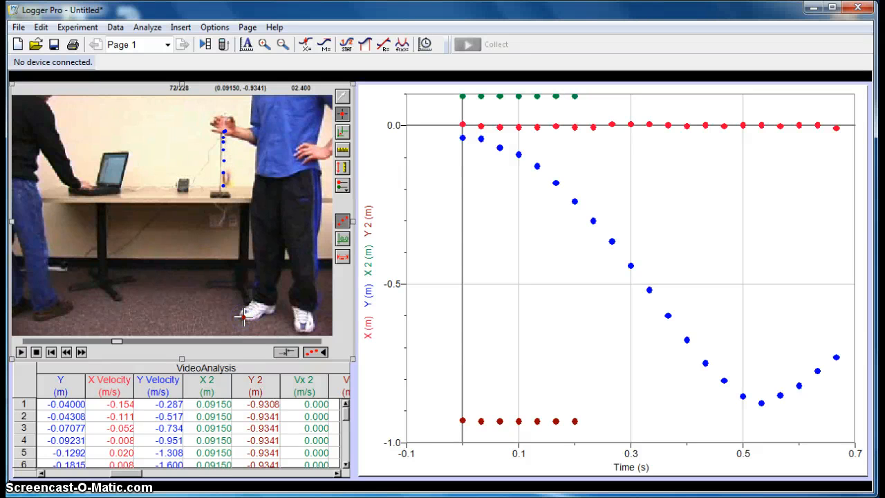
pyautogui.click(243, 317)
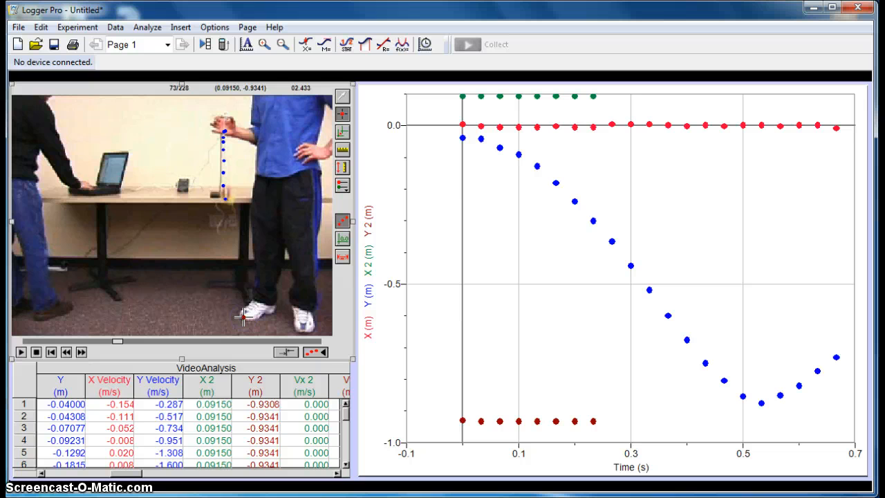
pyautogui.click(243, 317)
pyautogui.click(242, 318)
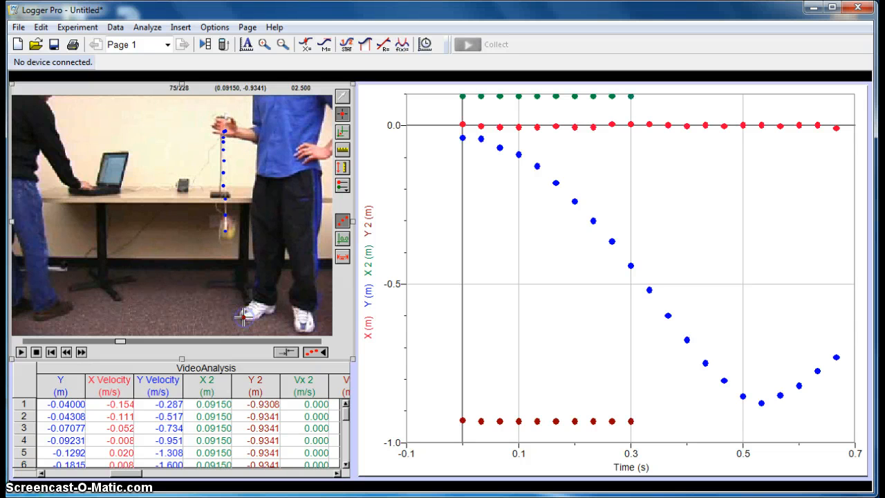
pyautogui.click(242, 317)
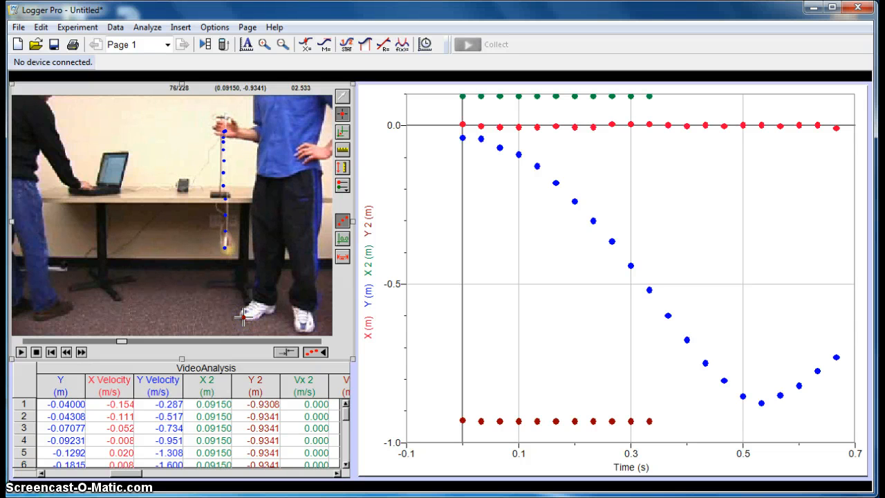
pyautogui.click(242, 317)
pyautogui.click(242, 317)
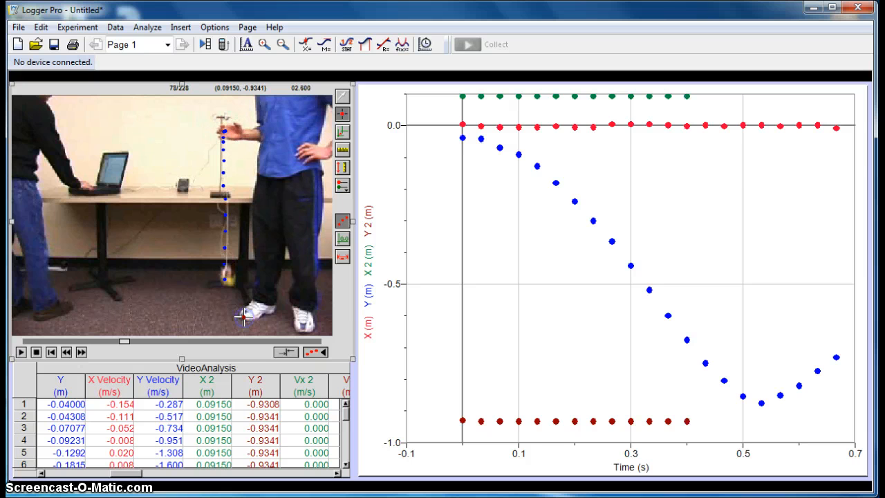
# Step: Hide the point trails, mark the shoe tip in frames 78 through 85, and return to the selection tool
pyautogui.click(342, 222)
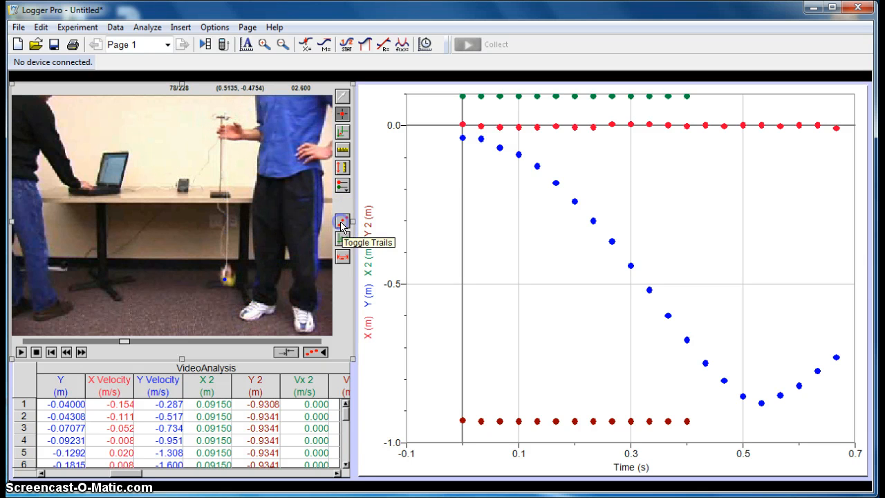
pyautogui.click(243, 318)
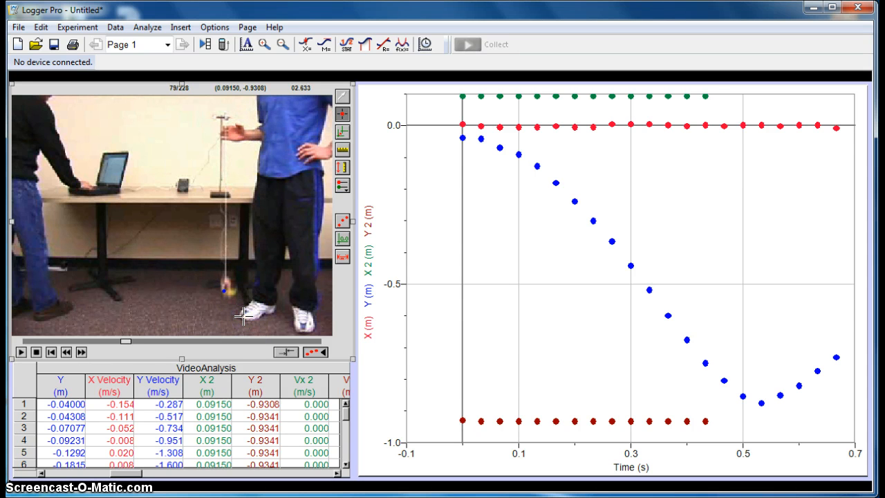
pyautogui.click(243, 318)
pyautogui.click(243, 317)
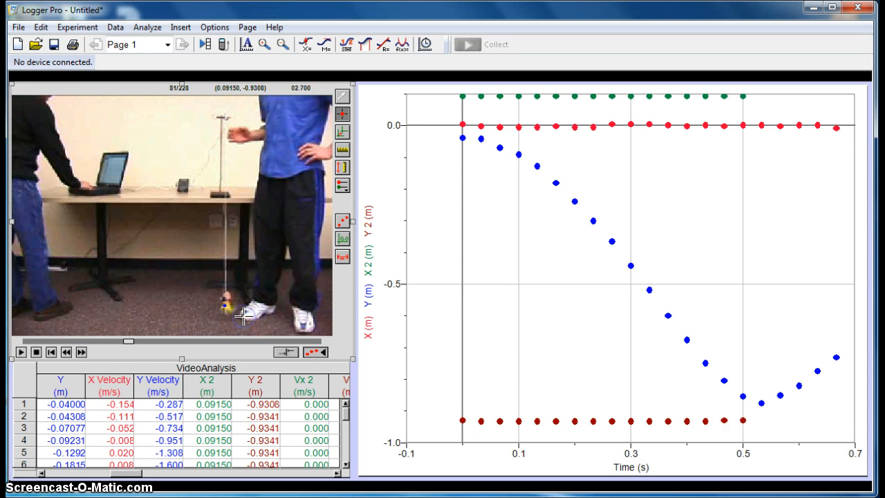
pyautogui.click(242, 318)
pyautogui.click(243, 318)
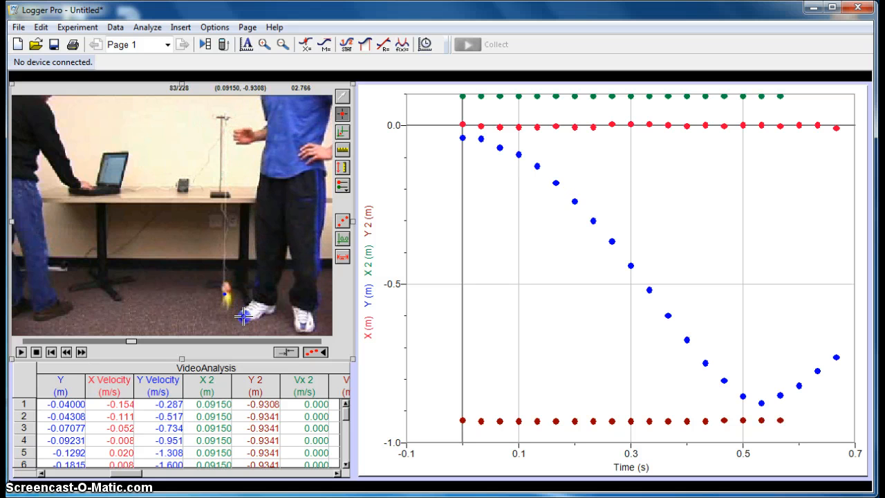
pyautogui.click(243, 317)
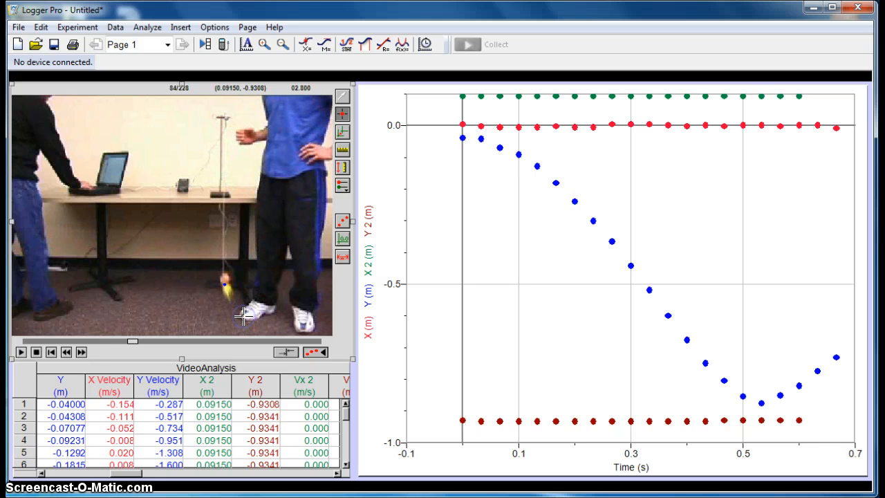
pyautogui.click(243, 317)
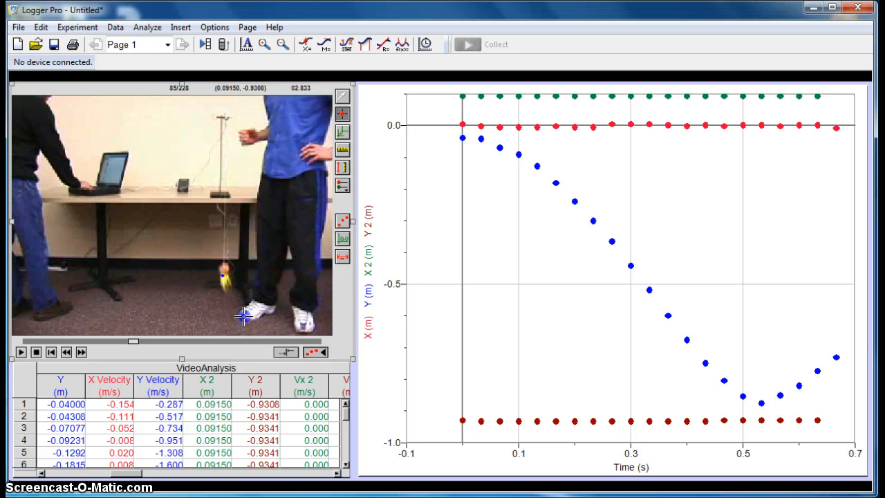
pyautogui.click(243, 316)
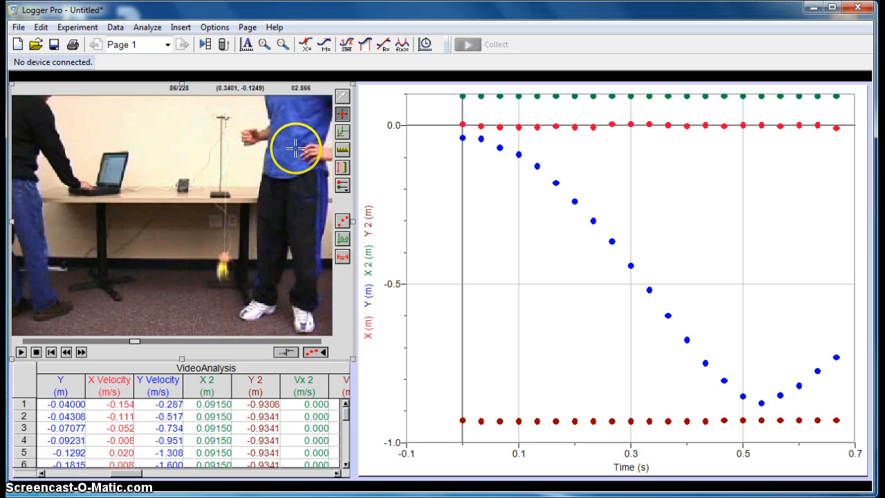
pyautogui.click(344, 98)
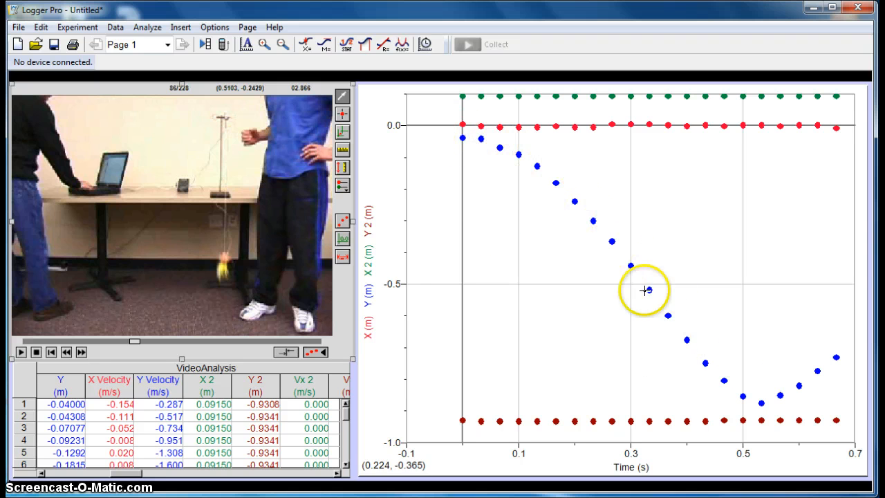
# Step: Fit an automatic quadratic curve At^2+Bt+C to the VideoAnalysis|Y data between about 0.06 and 0.415 s
pyautogui.click(497, 138)
pyautogui.moveTo(521, 183)
pyautogui.mouseDown()
pyautogui.moveTo(559, 251)
pyautogui.moveTo(650, 318)
pyautogui.moveTo(704, 375)
pyautogui.moveTo(758, 401)
pyautogui.moveTo(792, 385)
pyautogui.moveTo(756, 397)
pyautogui.moveTo(708, 363)
pyautogui.moveTo(737, 387)
pyautogui.moveTo(801, 377)
pyautogui.moveTo(780, 399)
pyautogui.moveTo(735, 394)
pyautogui.moveTo(684, 341)
pyautogui.moveTo(693, 352)
pyautogui.mouseUp()
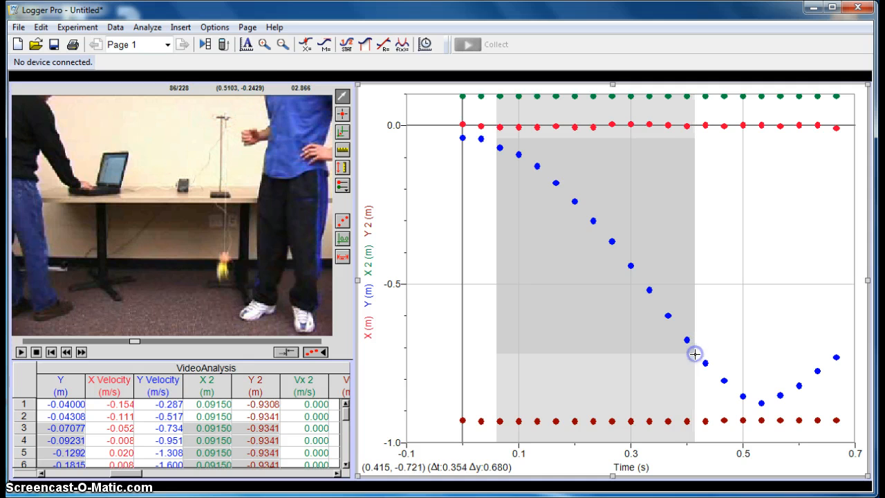
pyautogui.click(402, 44)
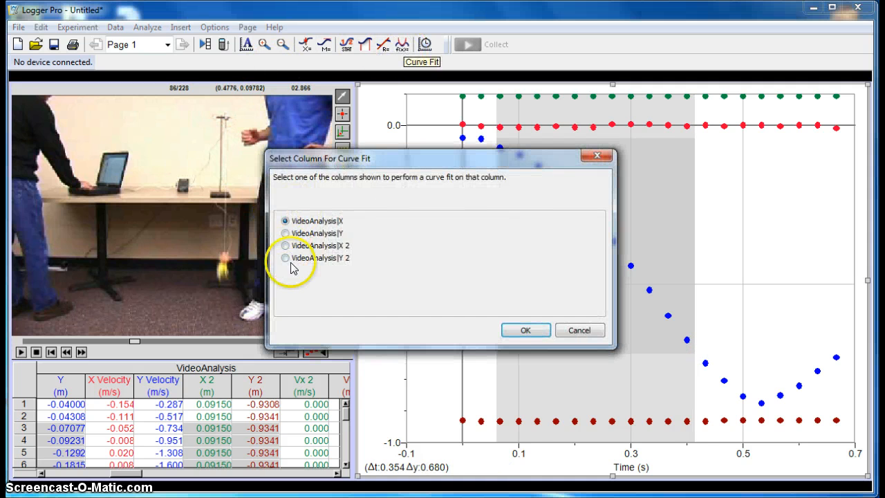
pyautogui.click(527, 330)
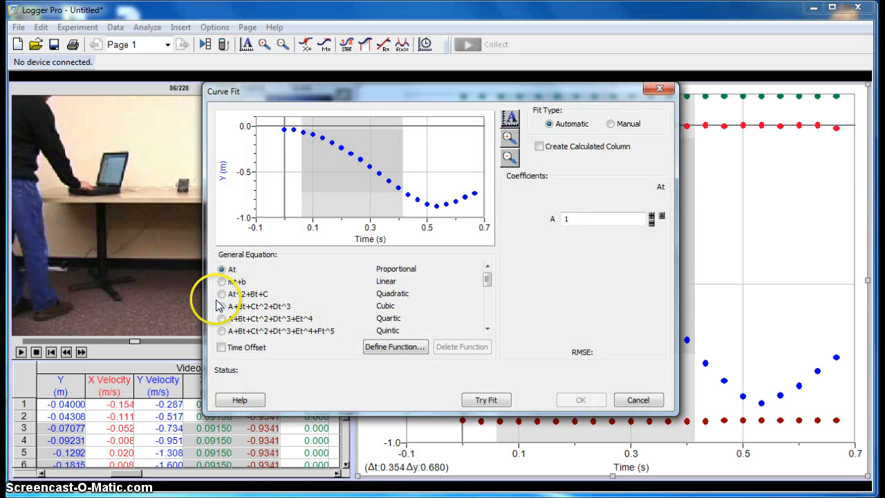
pyautogui.click(222, 295)
pyautogui.click(484, 401)
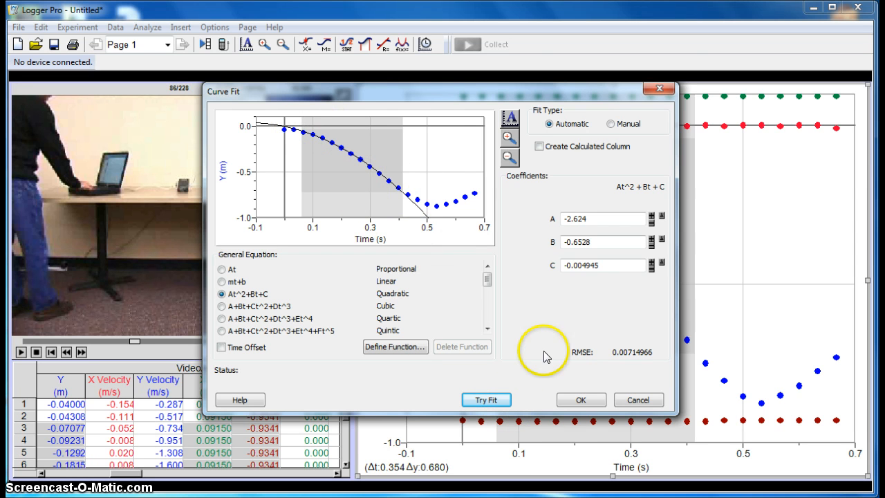
pyautogui.click(579, 401)
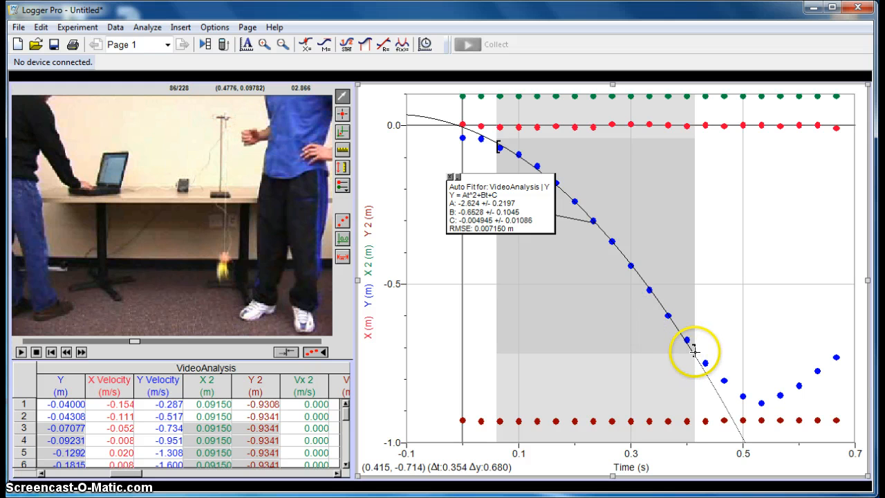
# Step: Adjust both ends of the quadratic fit's range so it spans about 0.12 to 0.415 s
pyautogui.moveTo(694, 351)
pyautogui.mouseDown()
pyautogui.moveTo(775, 363)
pyautogui.moveTo(720, 370)
pyautogui.moveTo(674, 354)
pyautogui.mouseUp()
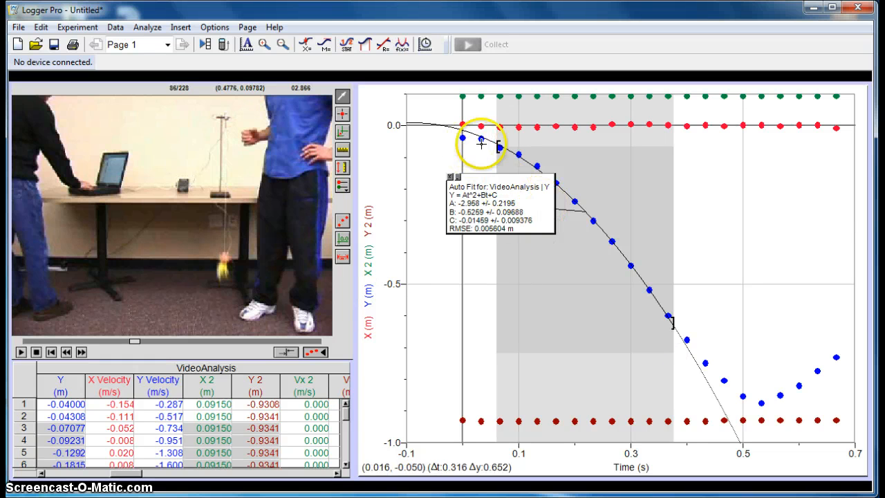
pyautogui.moveTo(498, 149)
pyautogui.mouseDown()
pyautogui.moveTo(510, 143)
pyautogui.moveTo(528, 162)
pyautogui.mouseUp()
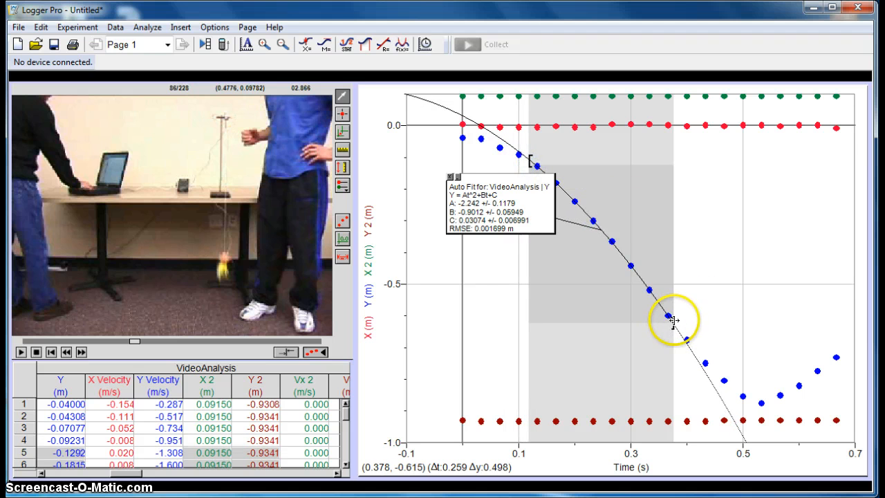
pyautogui.moveTo(674, 320); pyautogui.dragTo(696, 337)
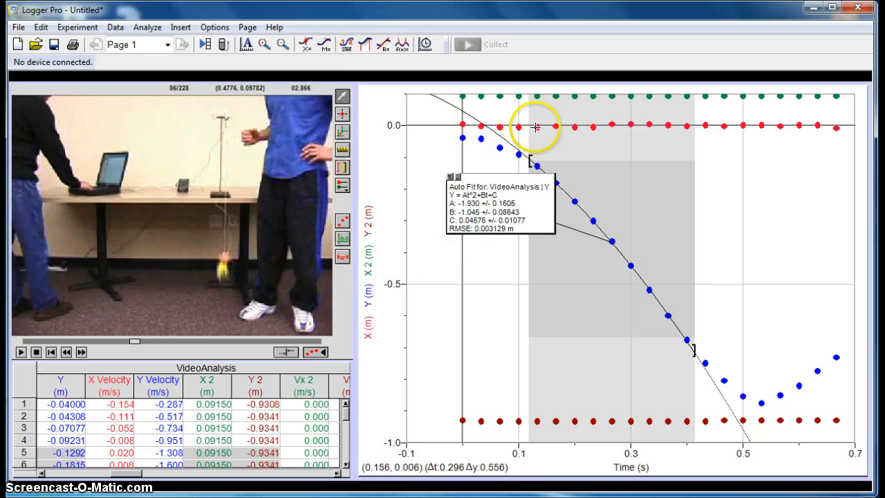
# Step: Fit an automatic linear mt+b curve to the VideoAnalysis|Y 2 data and move its results box clear of the quadratic fit's box
pyautogui.click(399, 47)
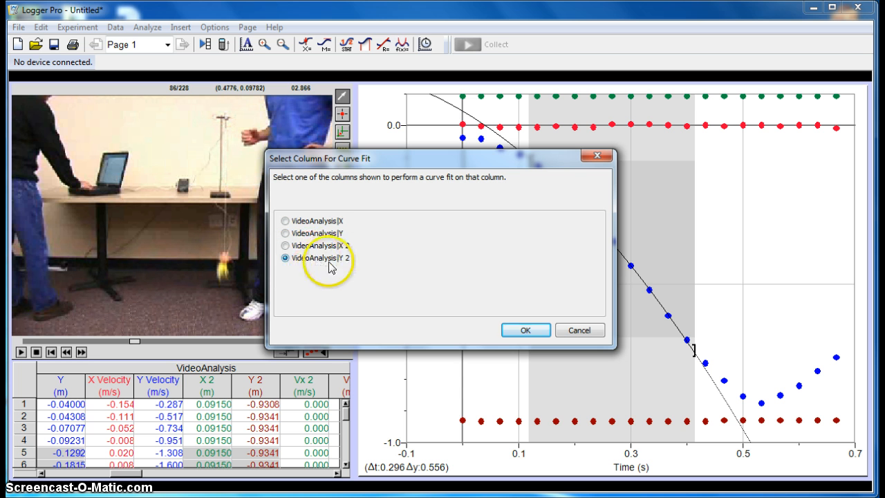
pyautogui.click(517, 330)
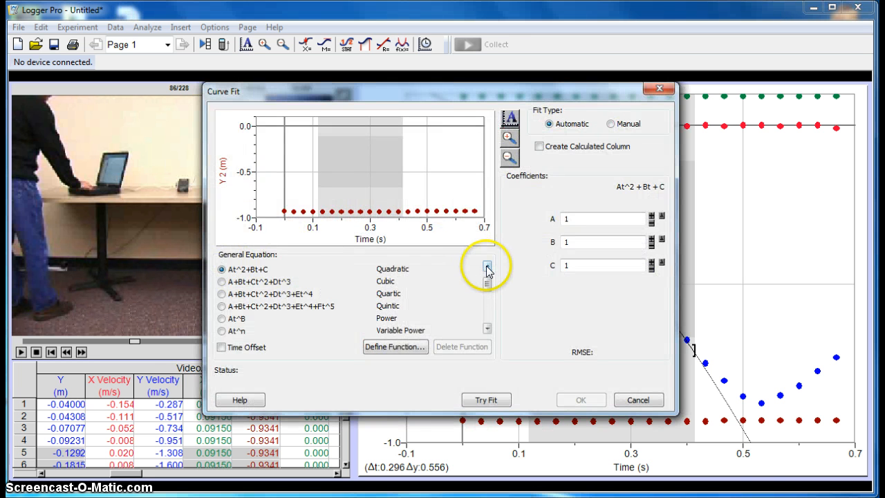
pyautogui.scroll(1, 487, 283)
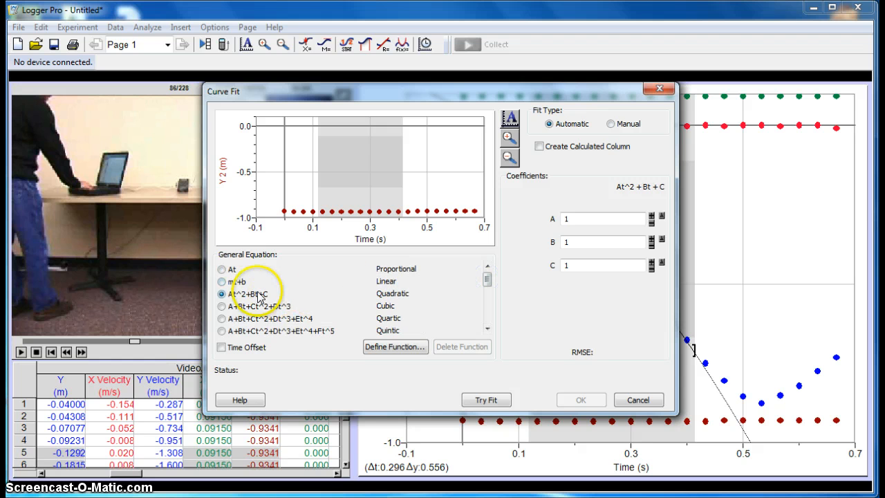
pyautogui.click(221, 282)
pyautogui.click(486, 401)
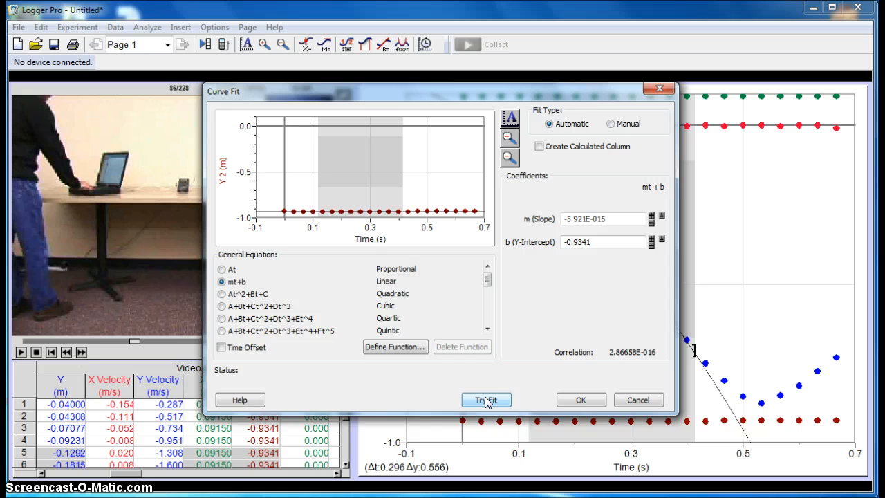
pyautogui.click(568, 406)
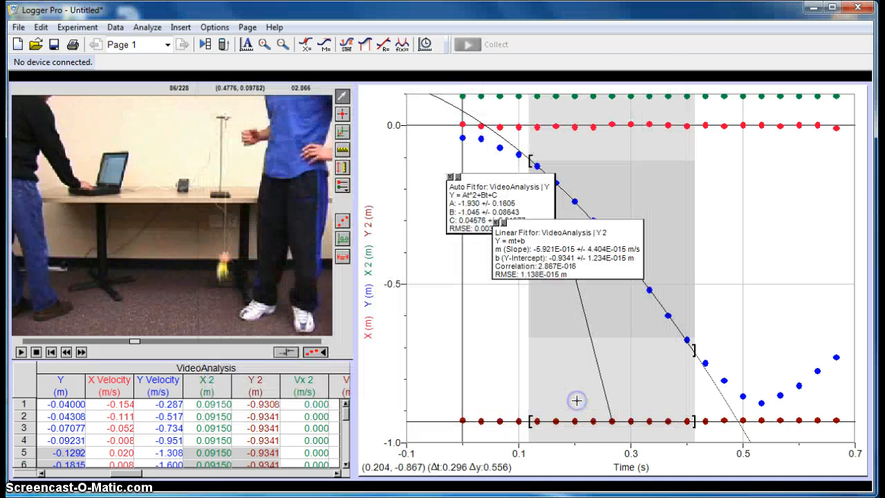
pyautogui.click(312, 356)
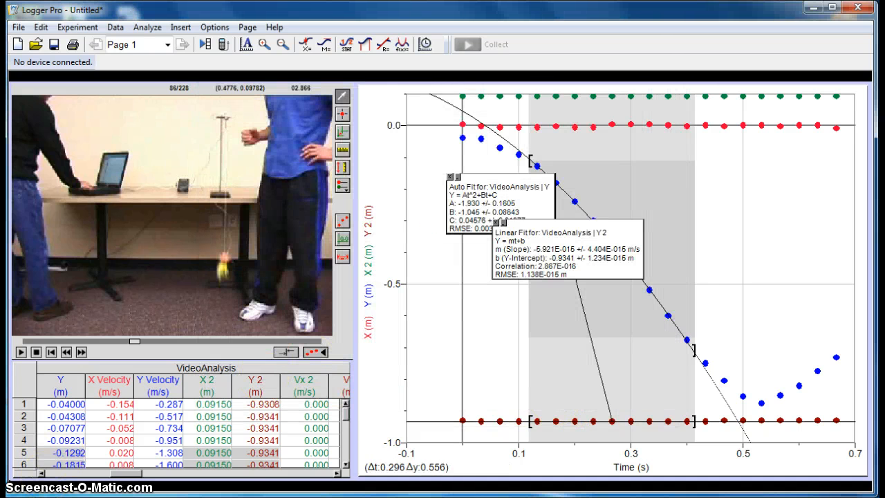
pyautogui.moveTo(583, 239); pyautogui.dragTo(561, 315)
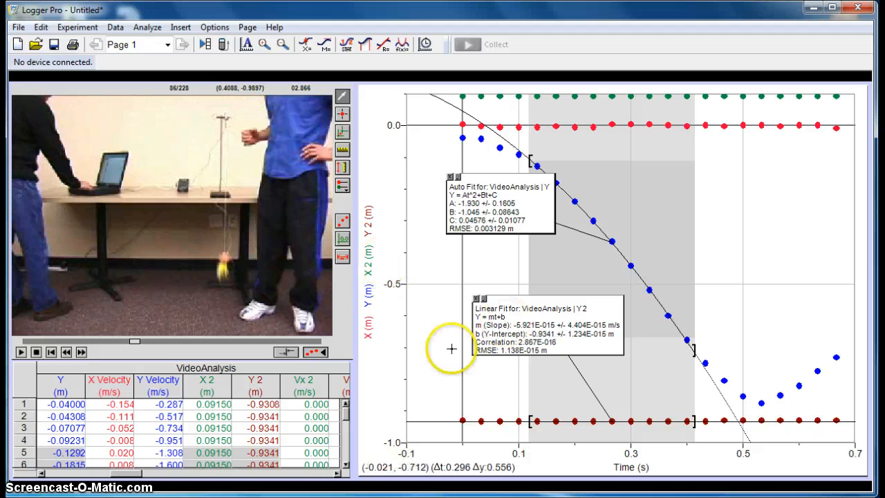
# Step: Remove the X and X 2 columns from the position graph's y-axis, keeping only Y and Y 2
pyautogui.click(370, 263)
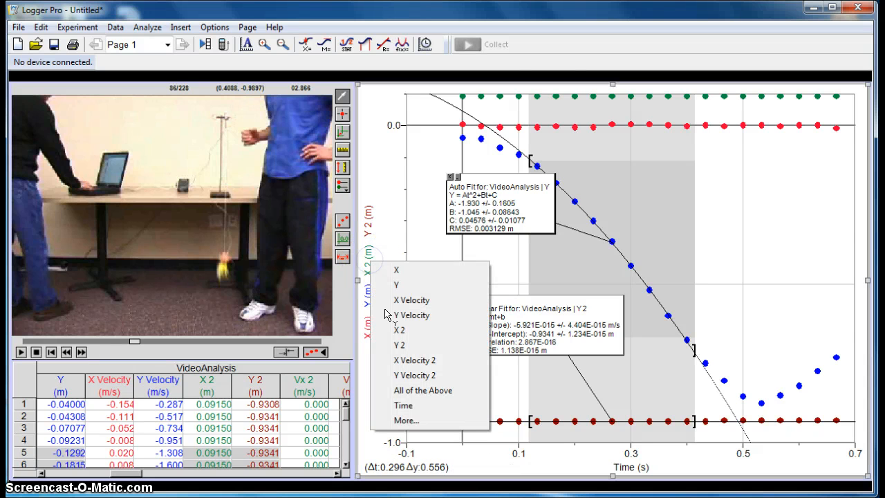
pyautogui.click(370, 243)
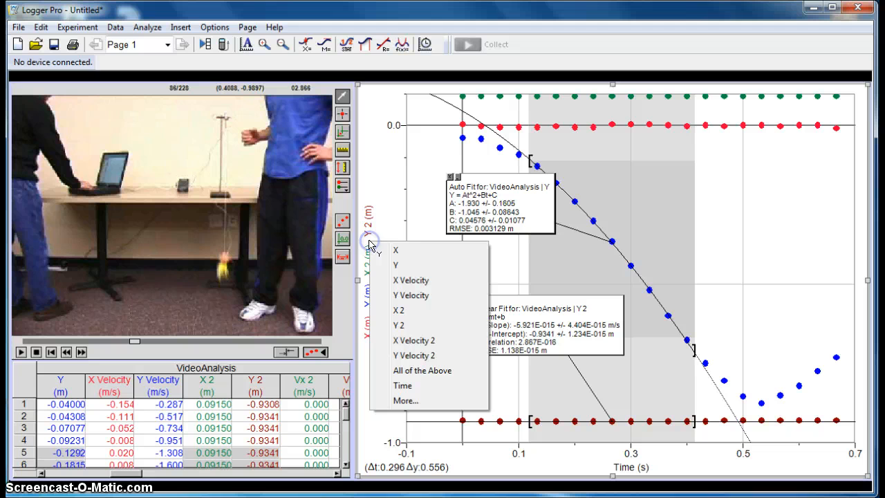
pyautogui.click(406, 401)
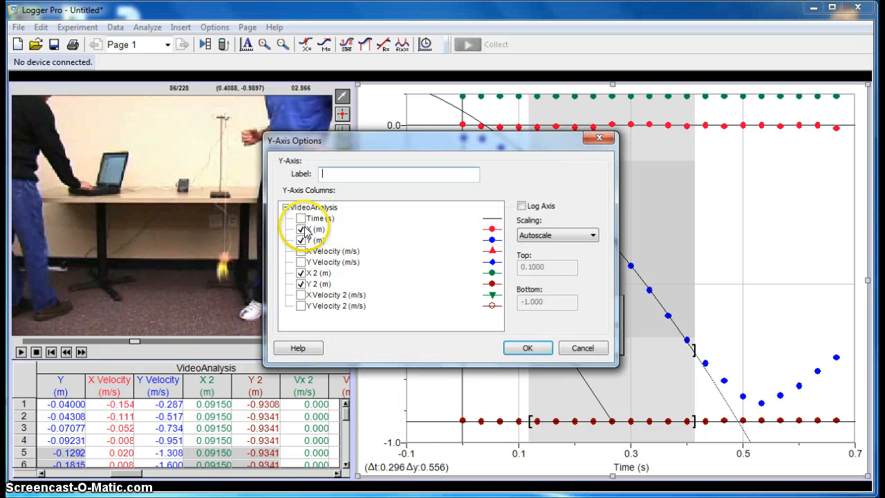
pyautogui.click(301, 229)
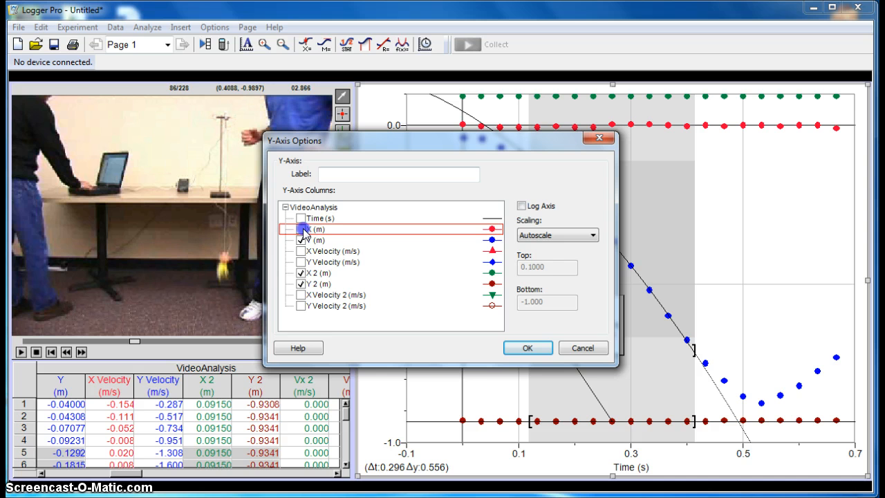
pyautogui.click(301, 273)
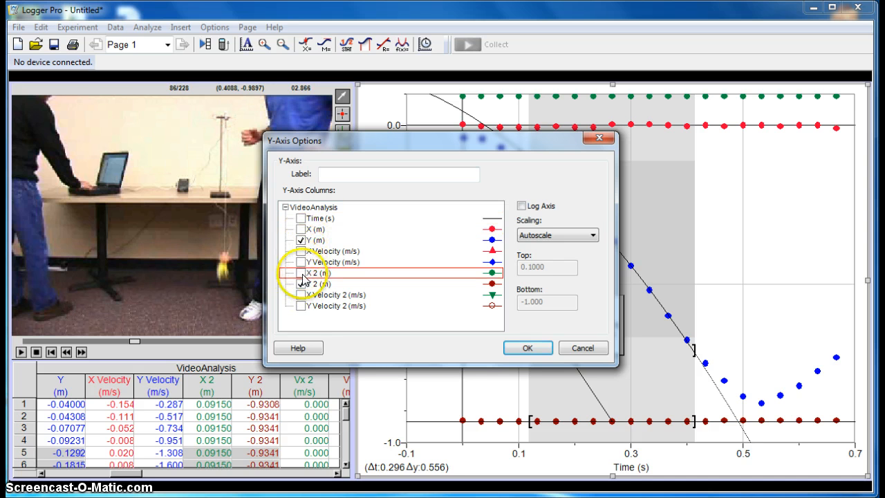
pyautogui.click(526, 349)
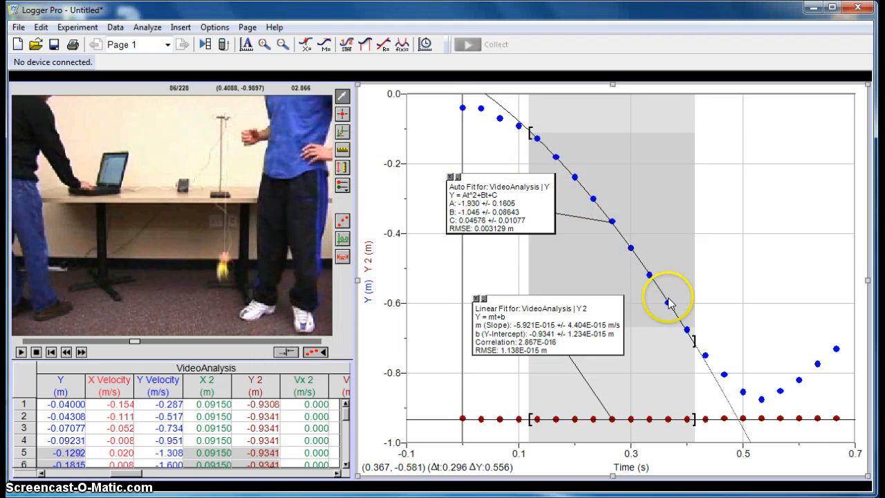
# Step: Insert a second graph plotting Y Velocity together with Y Velocity 2 against time, and auto-arrange the page
pyautogui.click(181, 27)
pyautogui.click(201, 43)
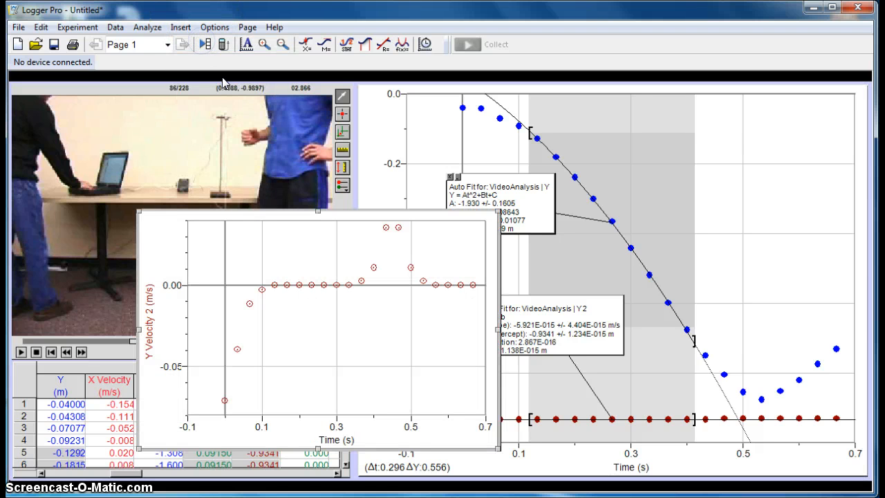
pyautogui.click(147, 330)
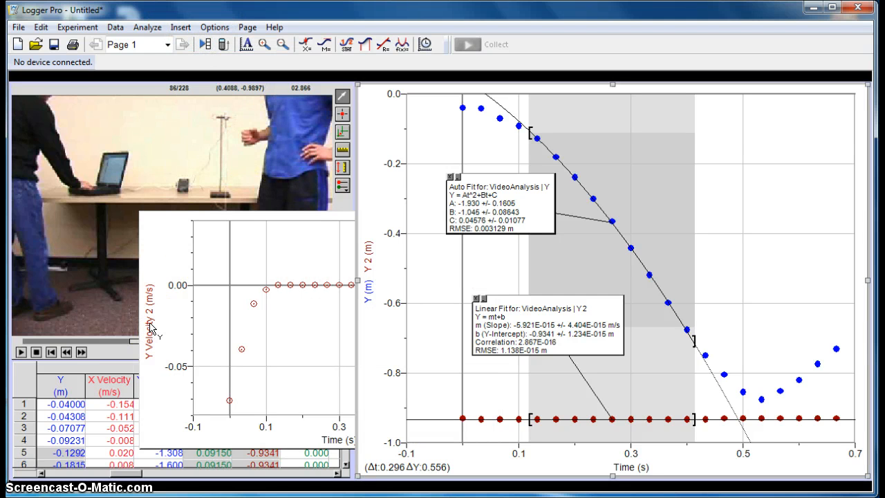
pyautogui.click(150, 329)
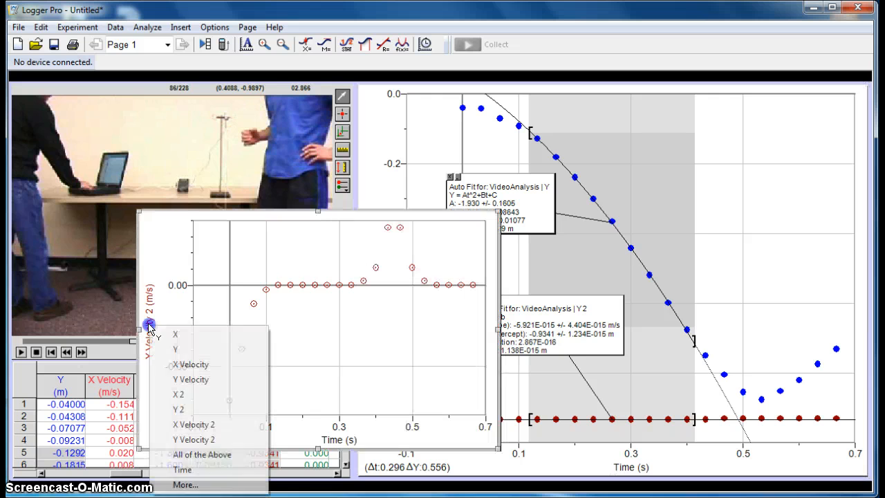
pyautogui.click(186, 486)
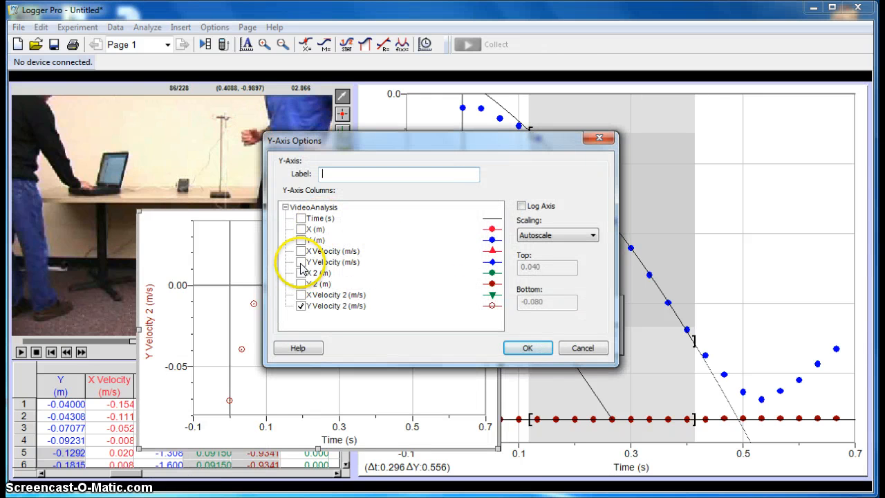
pyautogui.click(301, 262)
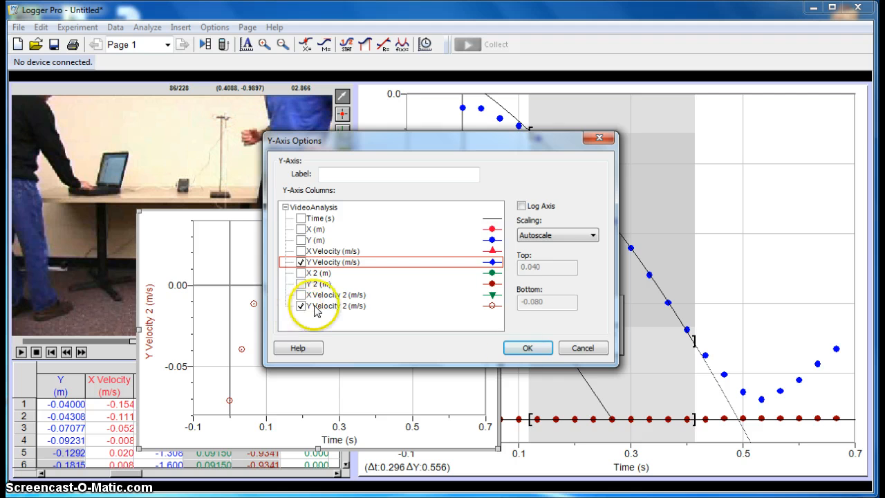
pyautogui.click(528, 348)
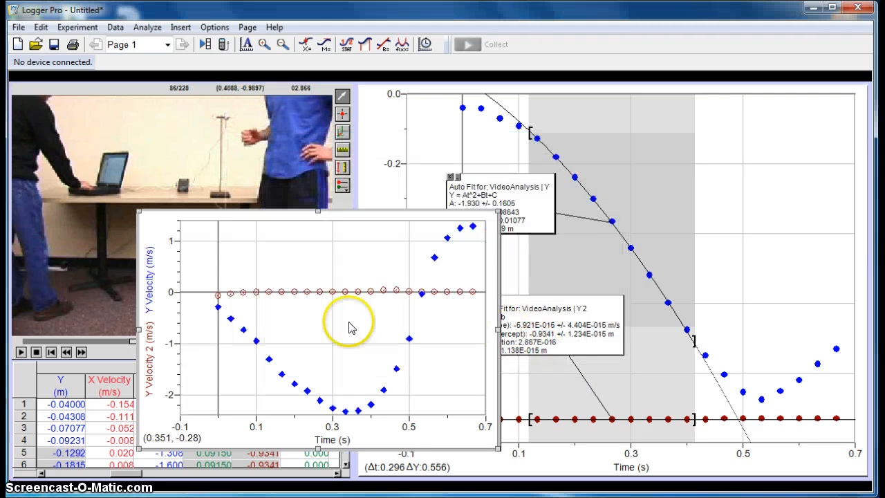
pyautogui.click(246, 27)
pyautogui.click(268, 280)
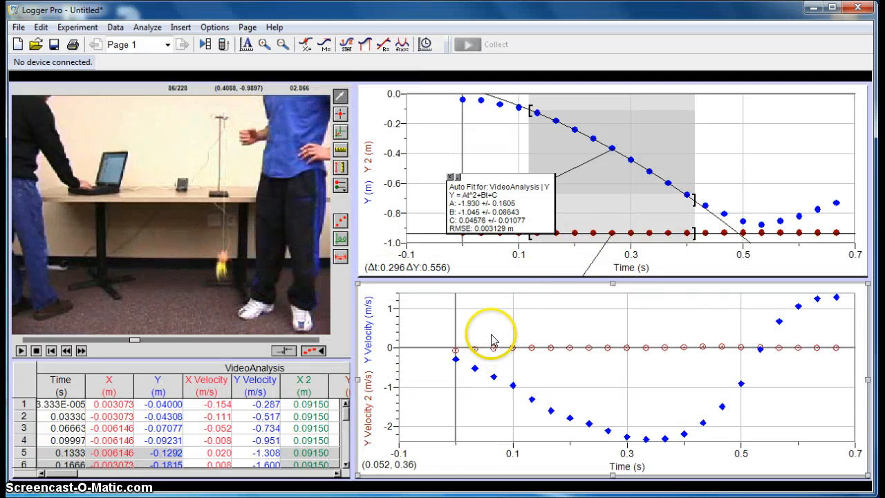
# Step: Fit a linear mt+b curve to Y Velocity between about 0.04 and 0.27 s and shift its results box off the data points
pyautogui.moveTo(457, 335); pyautogui.dragTo(573, 382)
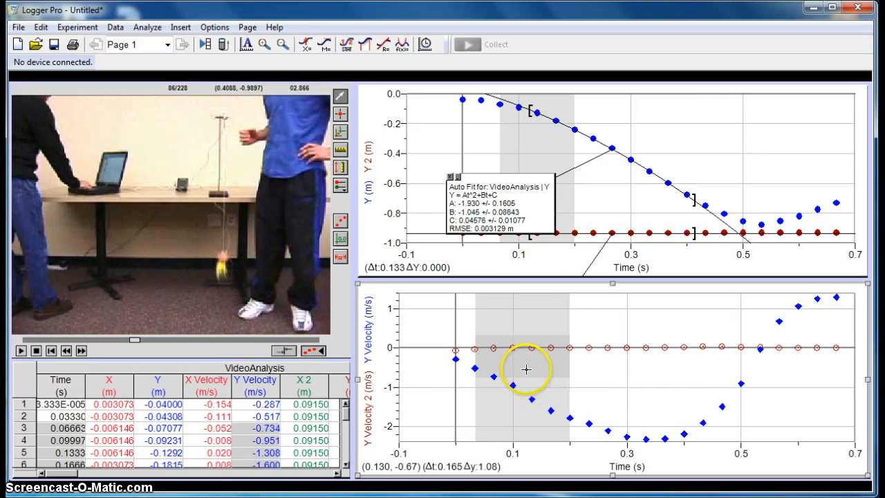
pyautogui.moveTo(534, 340)
pyautogui.mouseDown()
pyautogui.moveTo(680, 418)
pyautogui.moveTo(707, 411)
pyautogui.moveTo(612, 438)
pyautogui.moveTo(437, 395)
pyautogui.moveTo(480, 366)
pyautogui.moveTo(476, 359)
pyautogui.mouseUp()
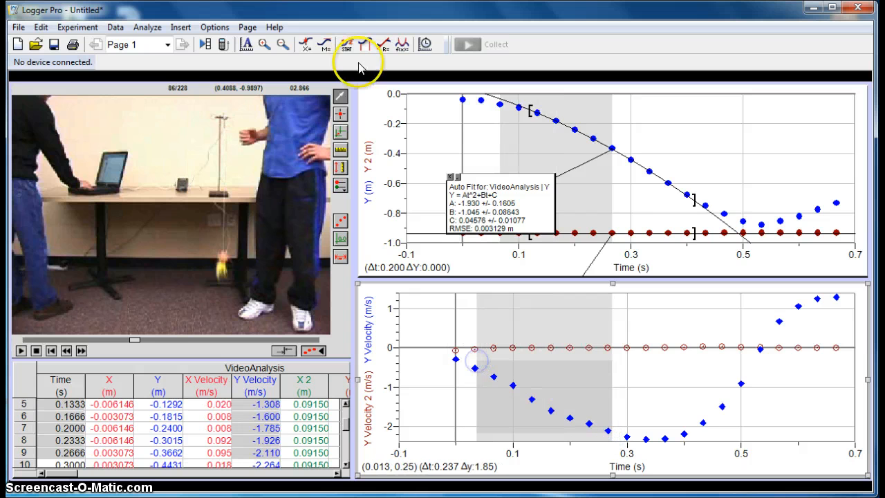
pyautogui.click(403, 45)
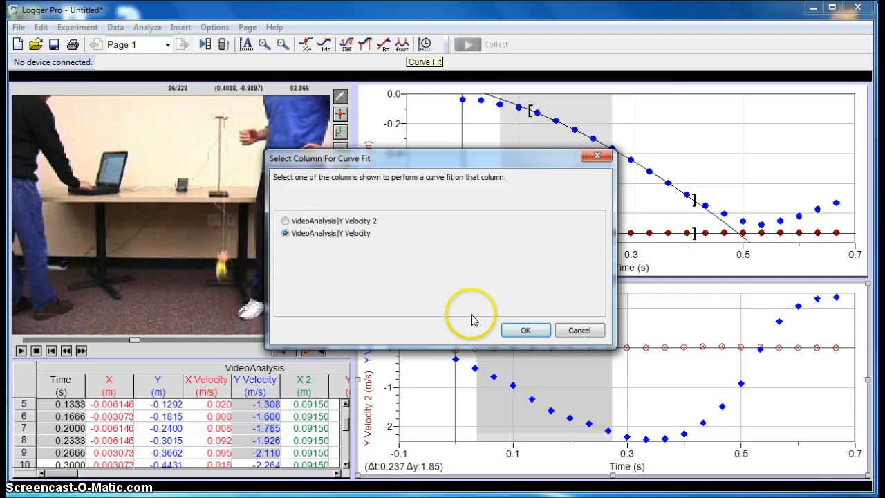
pyautogui.click(524, 330)
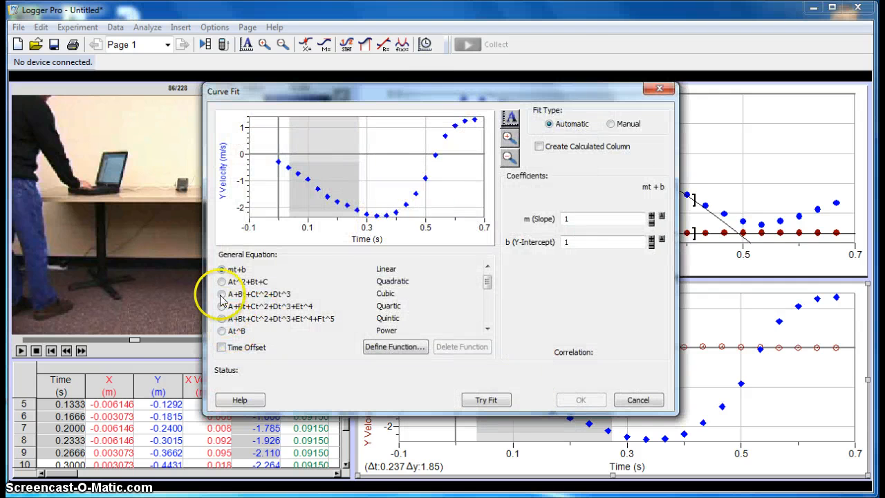
pyautogui.click(482, 402)
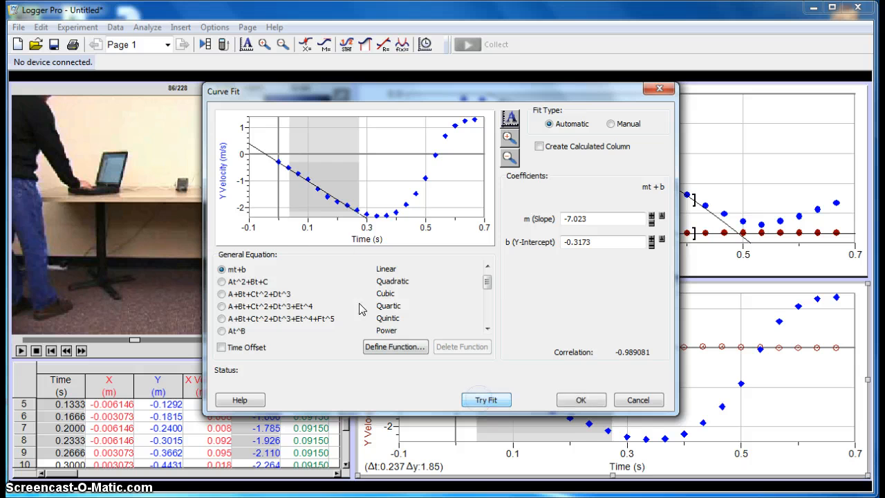
pyautogui.click(576, 400)
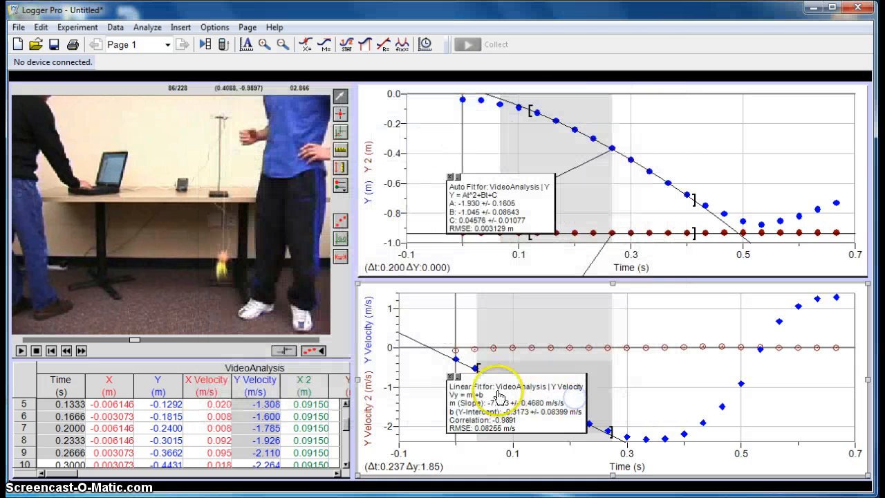
pyautogui.moveTo(499, 396); pyautogui.dragTo(460, 409)
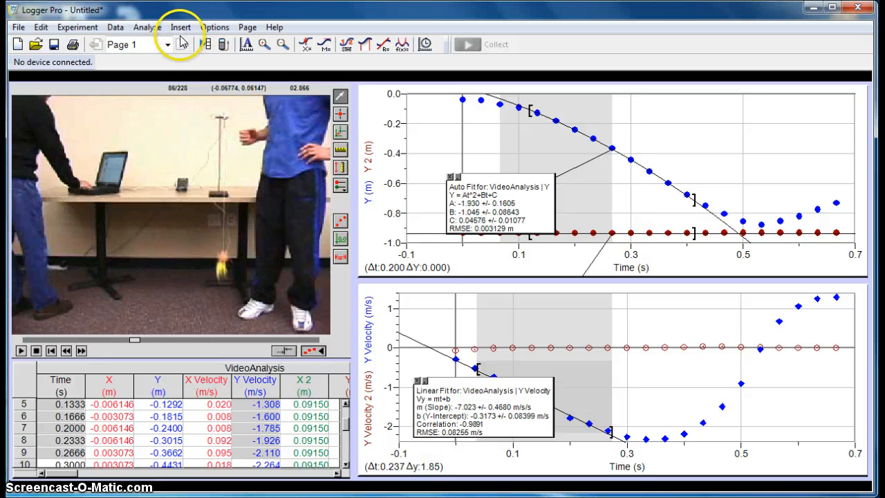
# Step: Add a blank page after the current page, then return to Page 1
pyautogui.click(240, 28)
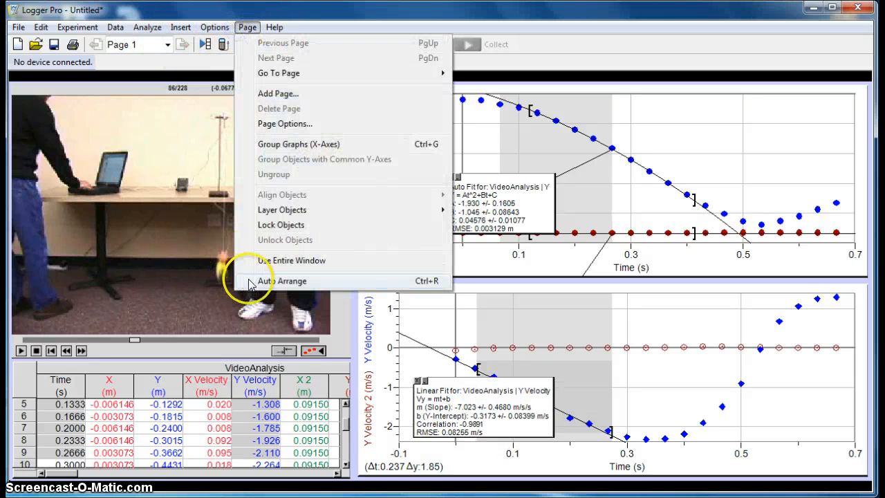
pyautogui.click(279, 95)
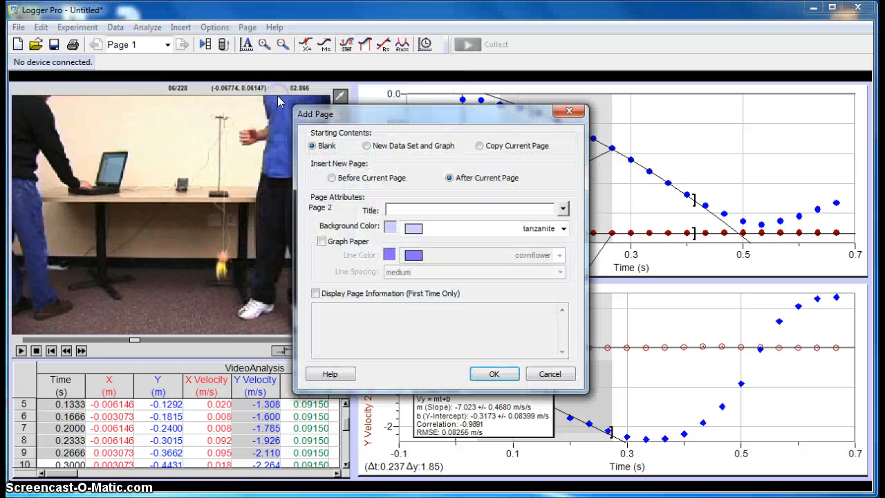
pyautogui.click(492, 374)
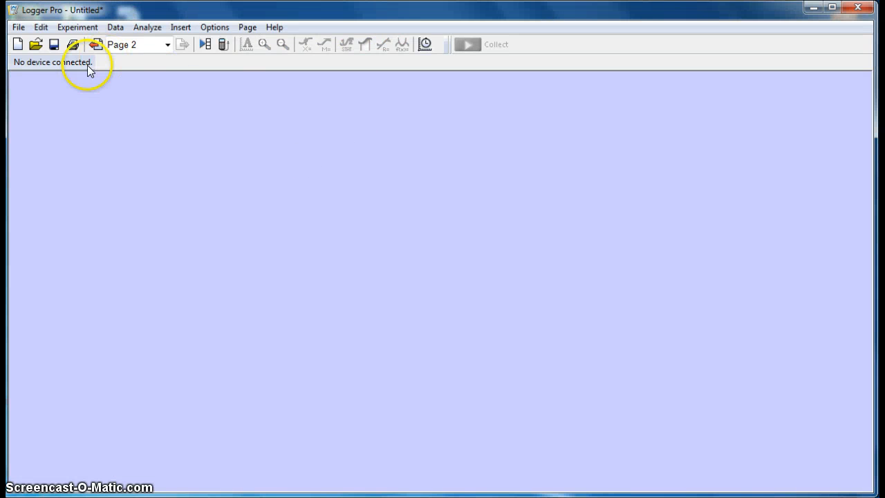
pyautogui.click(96, 44)
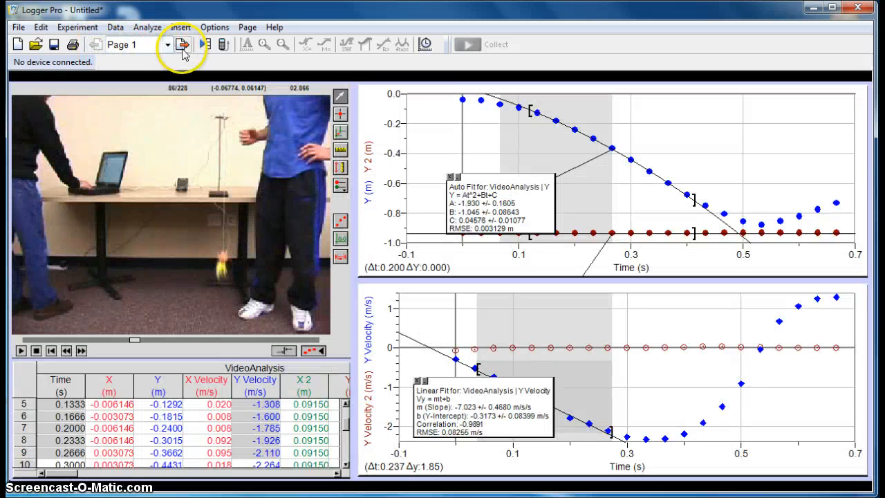
# Step: Add a new page after Page 1 that copies the current page's contents
pyautogui.click(247, 27)
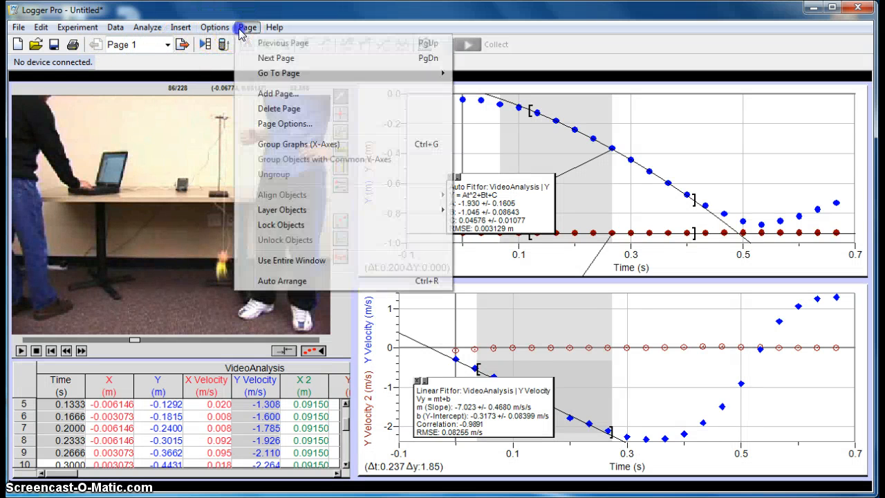
pyautogui.click(283, 93)
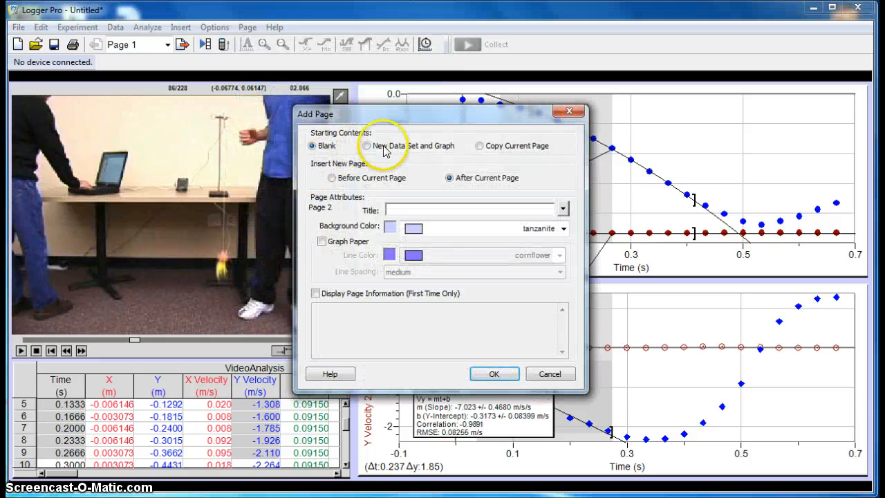
pyautogui.click(480, 148)
pyautogui.click(494, 373)
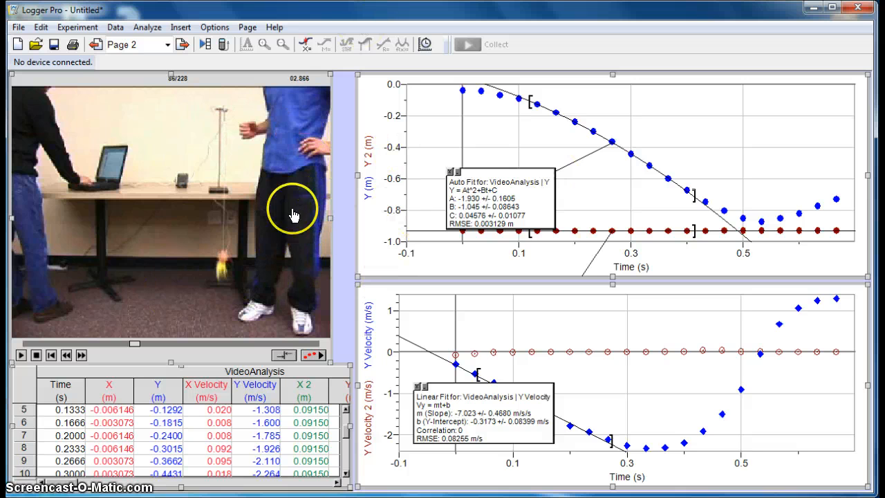
# Step: Delete the position graph from Page 2, auto-arrange the page, and move the Y Velocity fit box below the zero line
pyautogui.click(369, 227)
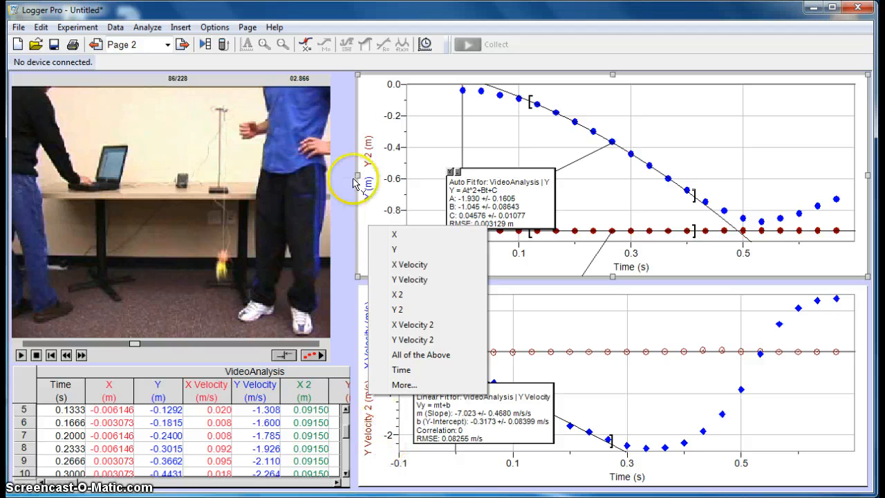
pyautogui.click(360, 136)
pyautogui.click(372, 117)
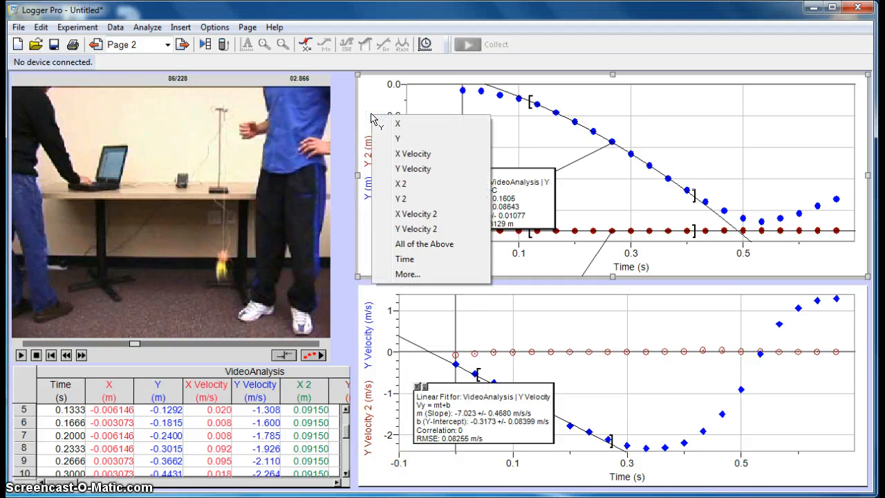
pyautogui.click(366, 81)
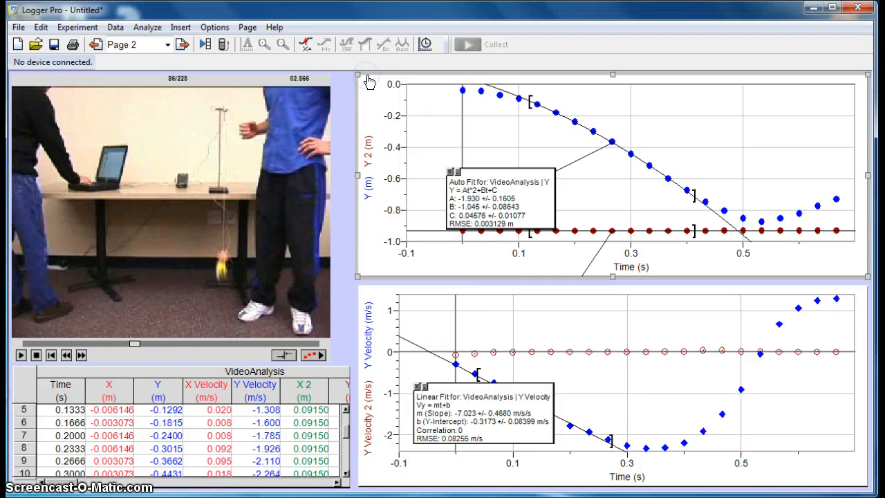
pyautogui.press('Delete')
pyautogui.click(247, 27)
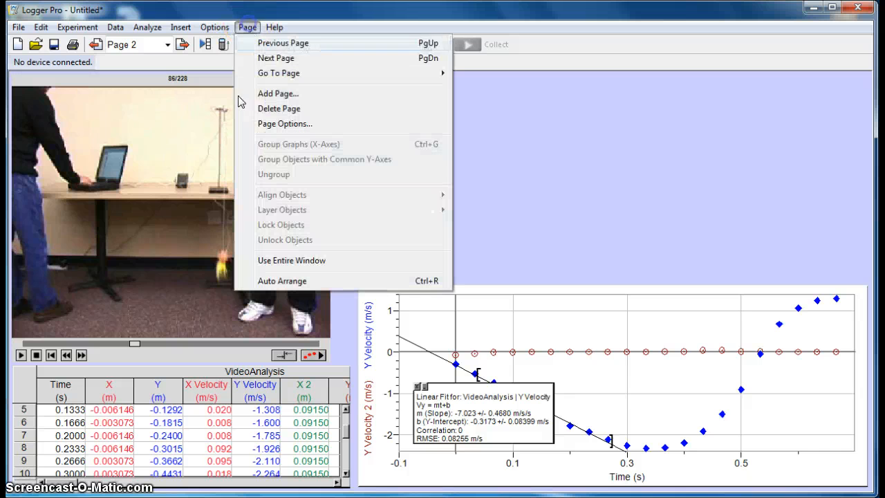
pyautogui.click(293, 281)
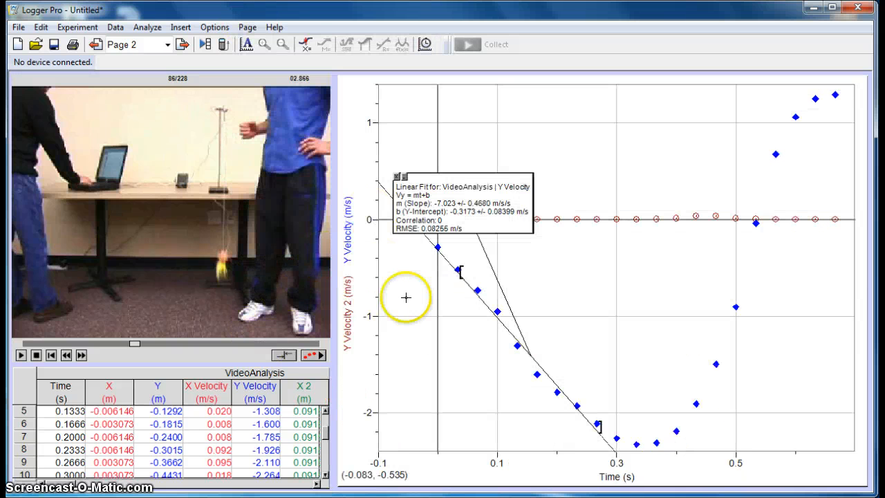
pyautogui.moveTo(442, 358); pyautogui.dragTo(446, 376)
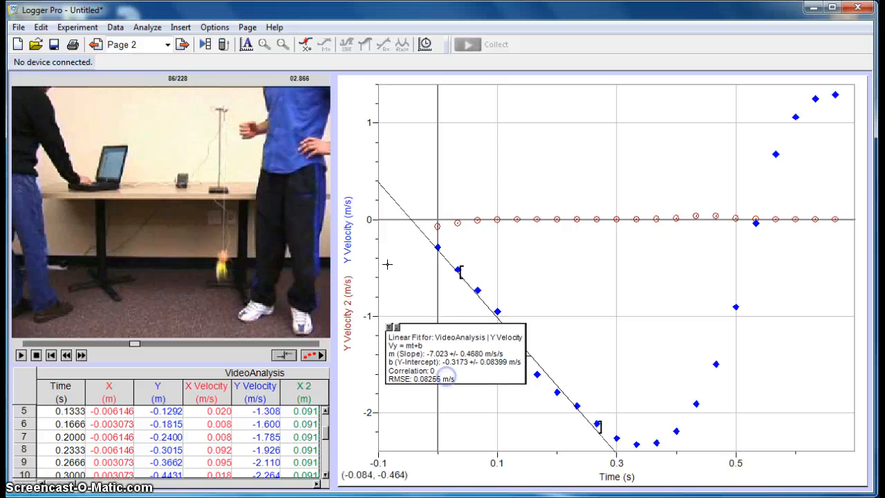
# Step: Delete the velocity graph from Page 1 and auto-arrange the remaining objects
pyautogui.click(95, 45)
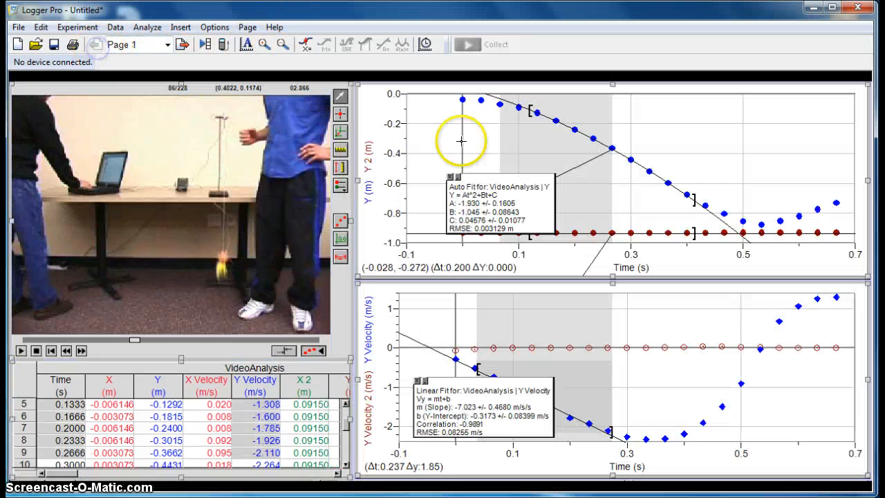
pyautogui.click(366, 302)
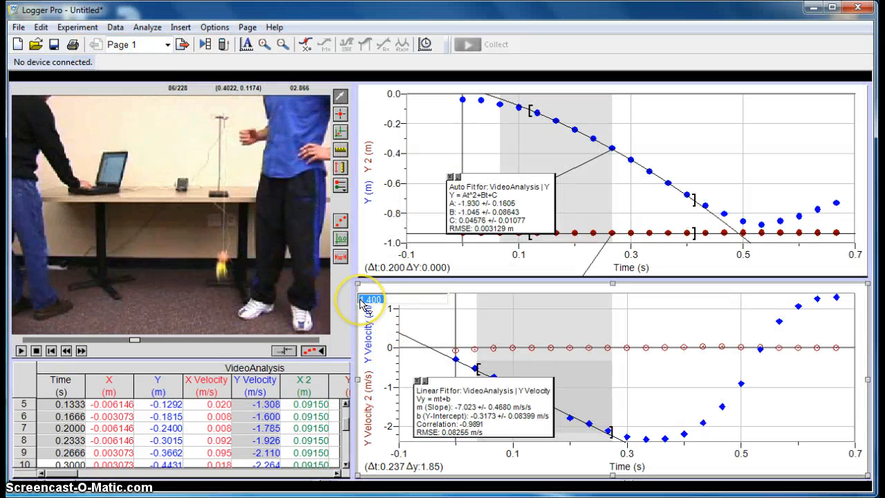
pyautogui.click(369, 275)
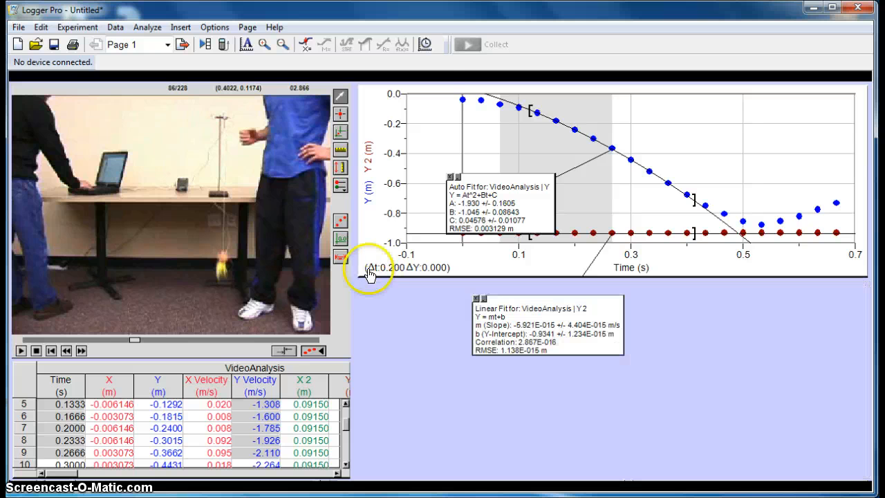
pyautogui.click(247, 28)
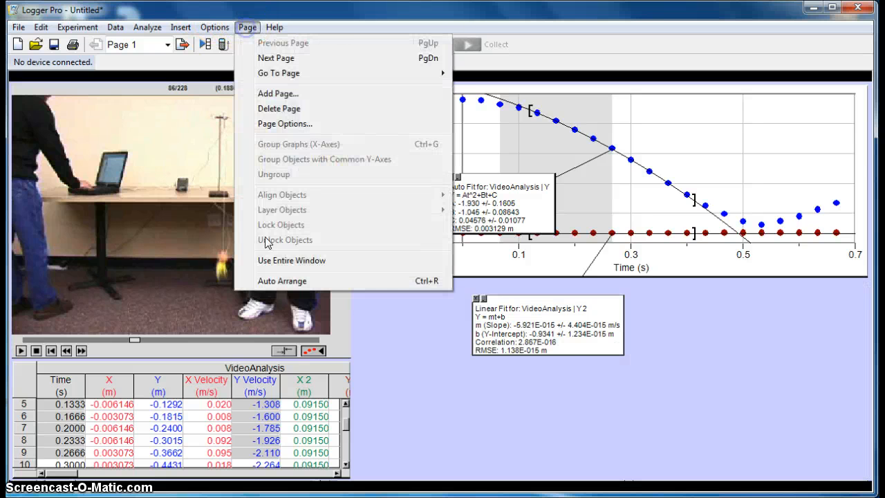
pyautogui.click(273, 279)
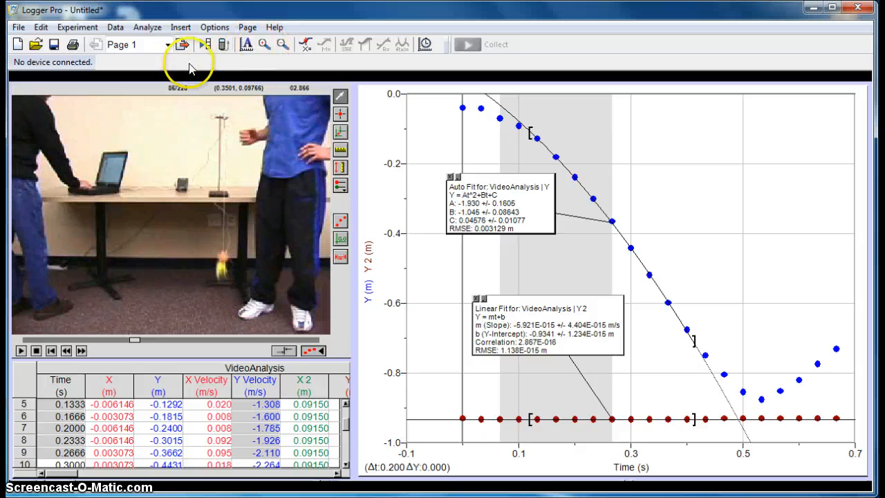
# Step: Insert an empty text box on Page 1 and auto-arrange the page to place it
pyautogui.click(181, 31)
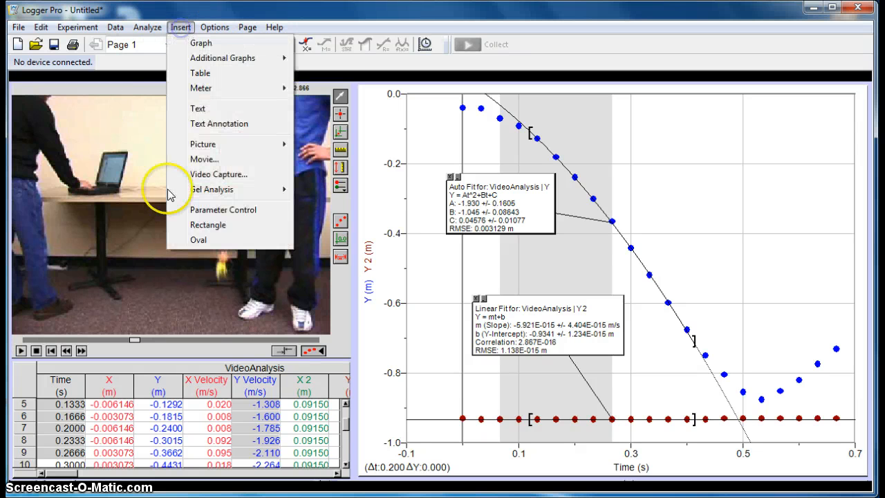
pyautogui.click(204, 112)
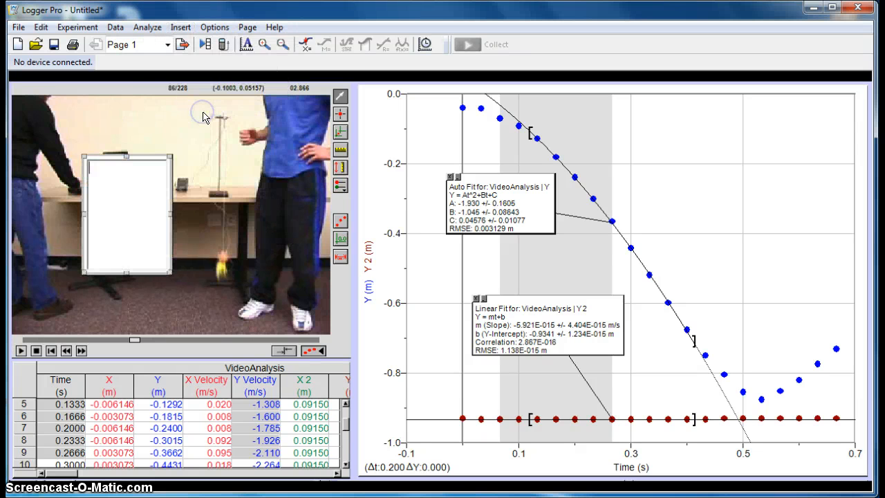
pyautogui.click(246, 27)
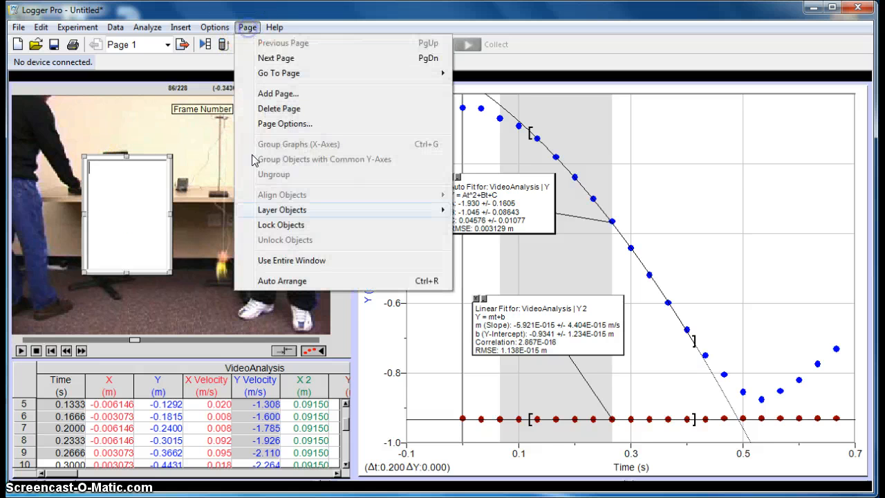
pyautogui.click(287, 280)
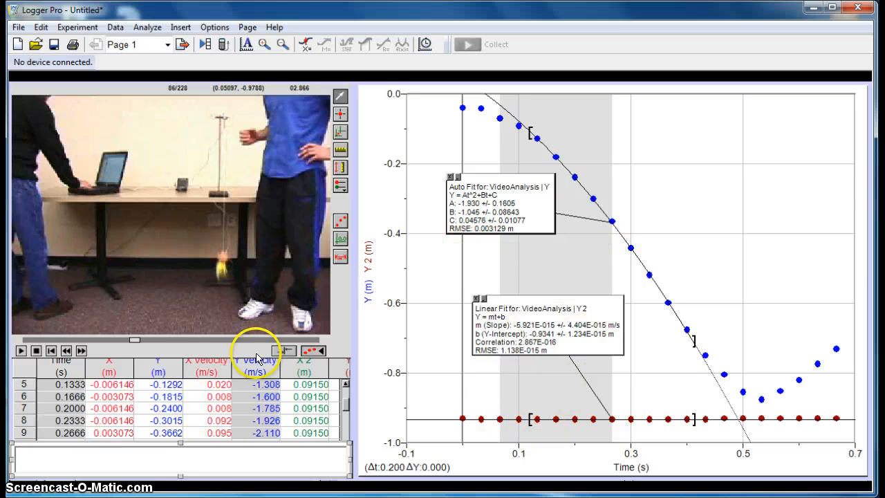
# Step: Set the time axis minimum of the Page 1 position graph to 0
pyautogui.click(179, 29)
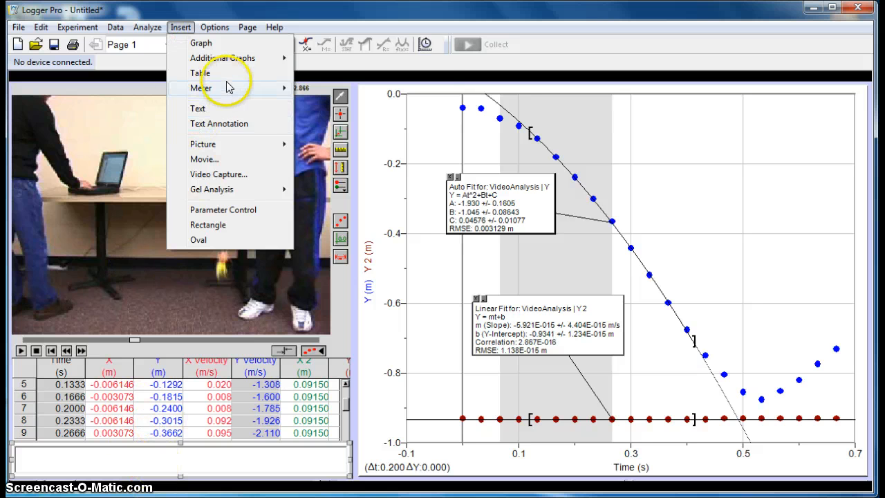
pyautogui.moveTo(247, 30)
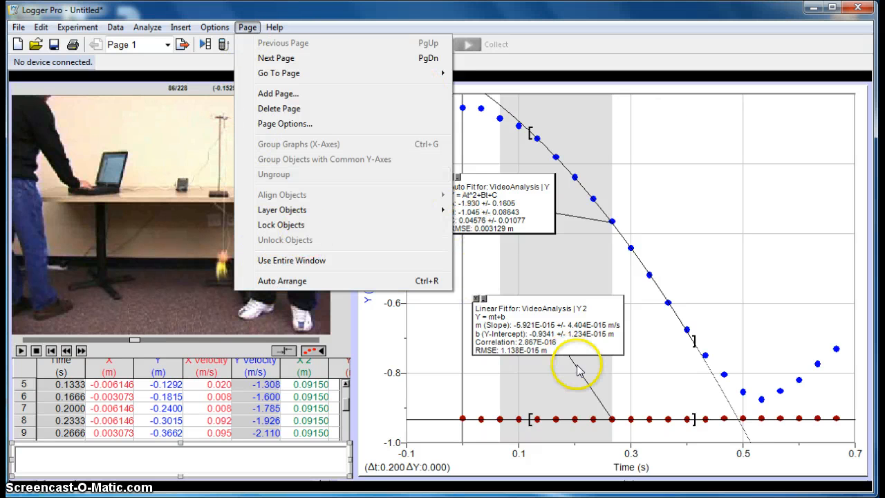
pyautogui.click(705, 227)
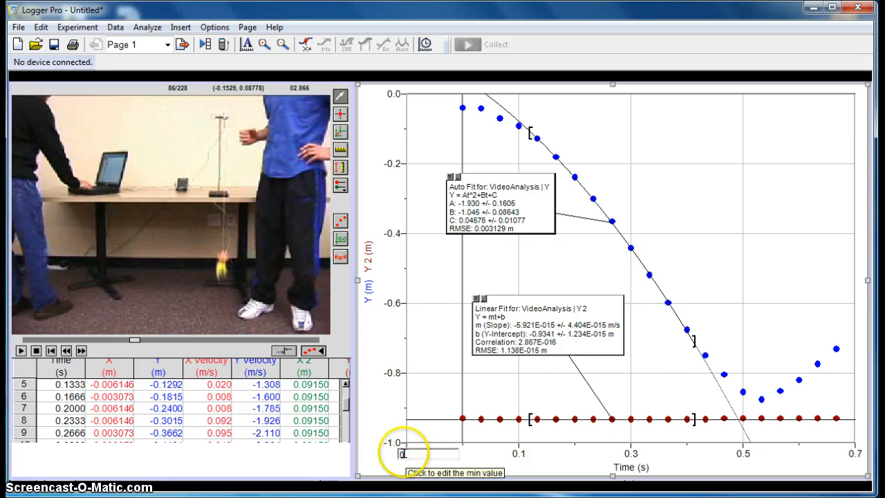
pyautogui.press('Return')
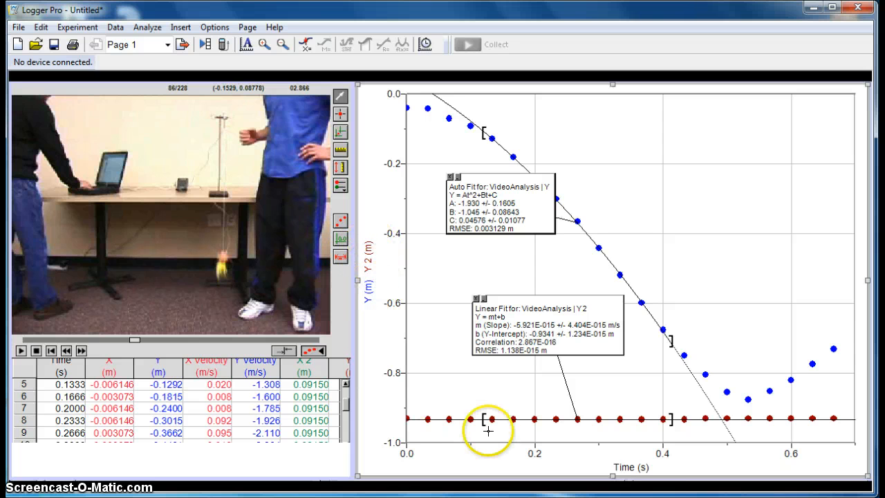
# Step: Insert an empty text box on Page 2 and auto-arrange that page
pyautogui.click(182, 44)
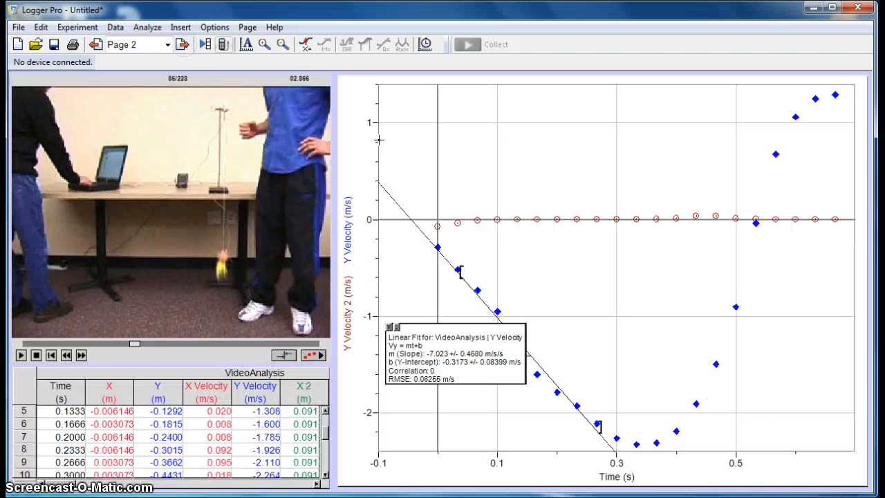
pyautogui.click(181, 27)
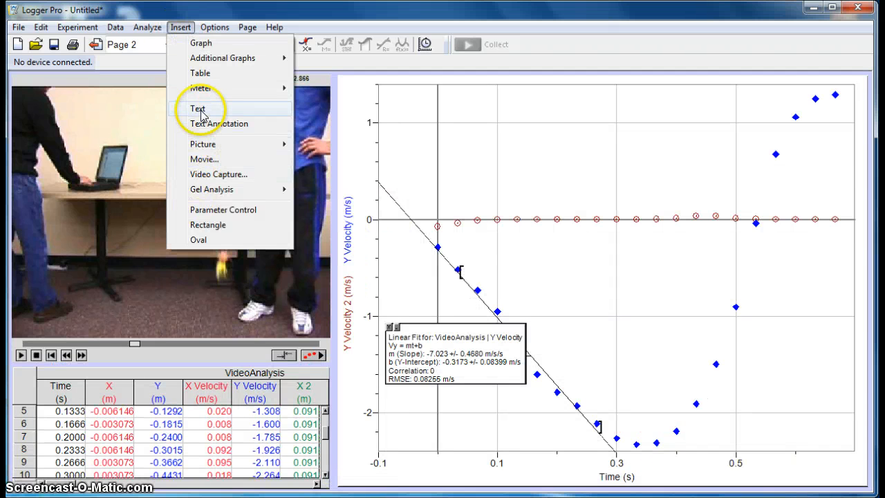
pyautogui.click(200, 109)
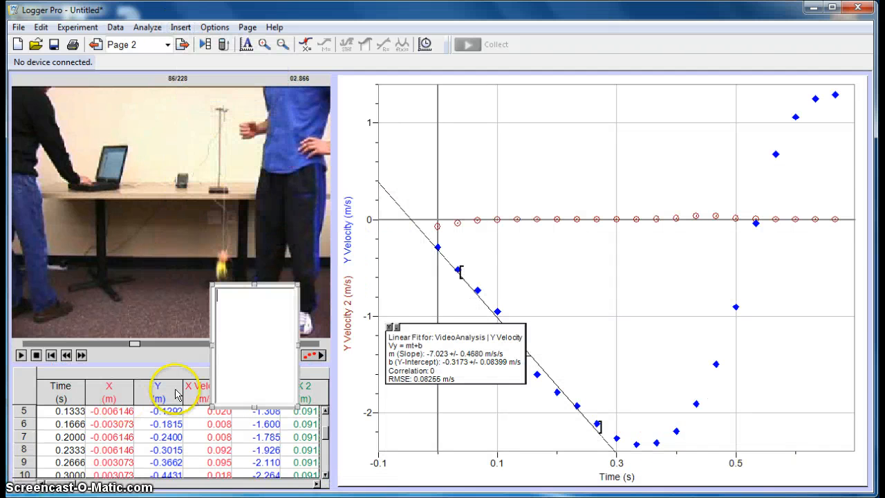
pyautogui.click(249, 26)
pyautogui.click(292, 282)
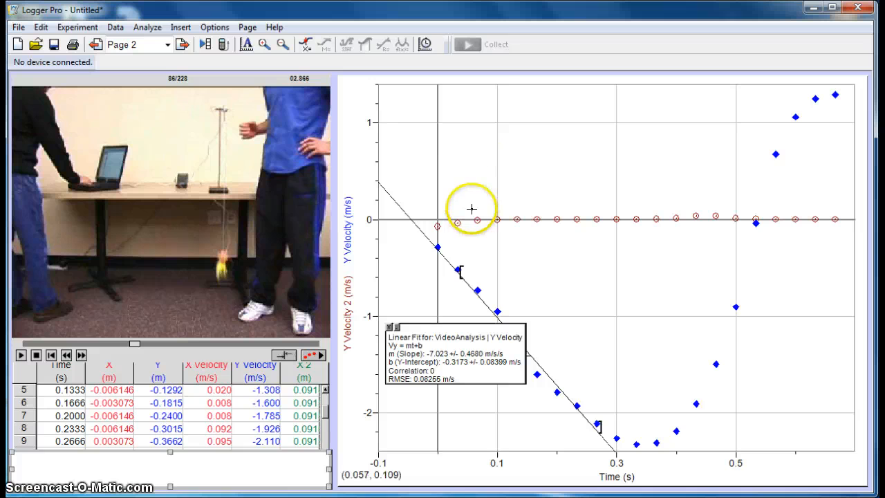
# Step: Select the velocity graph data between about 0.13 and 0.41 s
pyautogui.moveTo(518, 219); pyautogui.dragTo(680, 247)
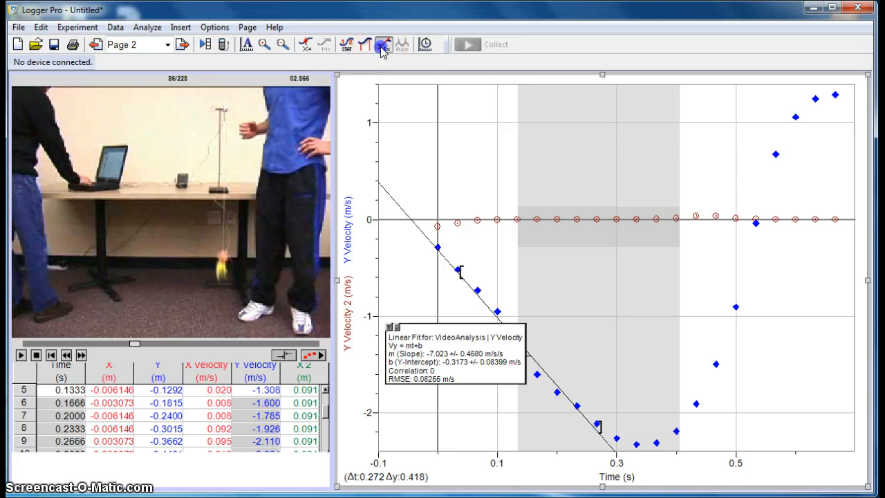
pyautogui.click(383, 44)
pyautogui.click(285, 233)
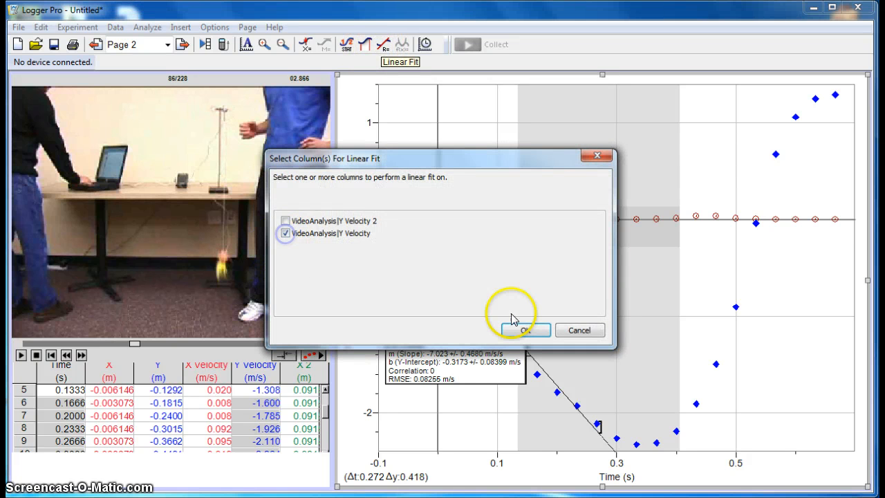
pyautogui.click(522, 329)
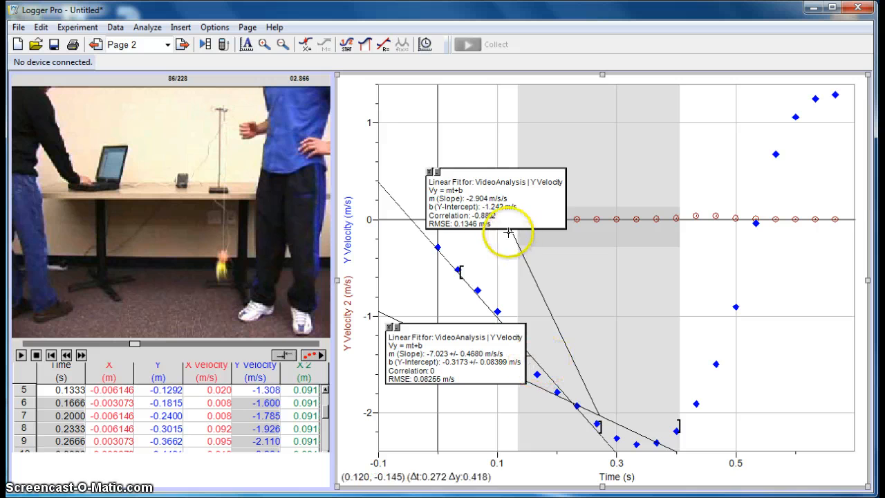
pyautogui.click(429, 171)
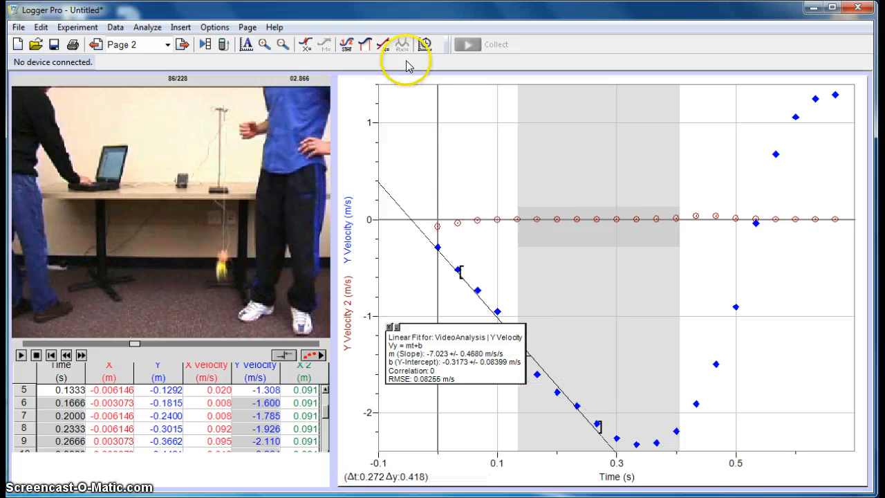
# Step: Apply a linear fit to Y Velocity 2 over the selected range and move its results box above the data points
pyautogui.click(383, 45)
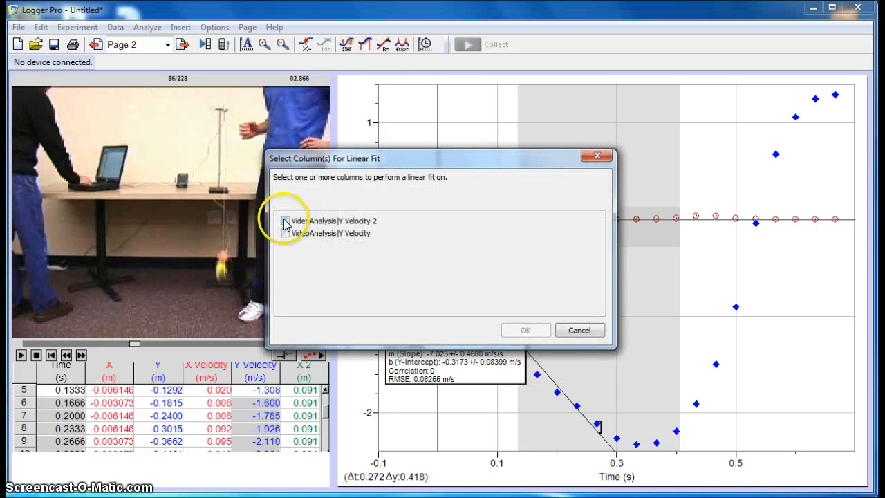
pyautogui.click(286, 222)
pyautogui.click(523, 330)
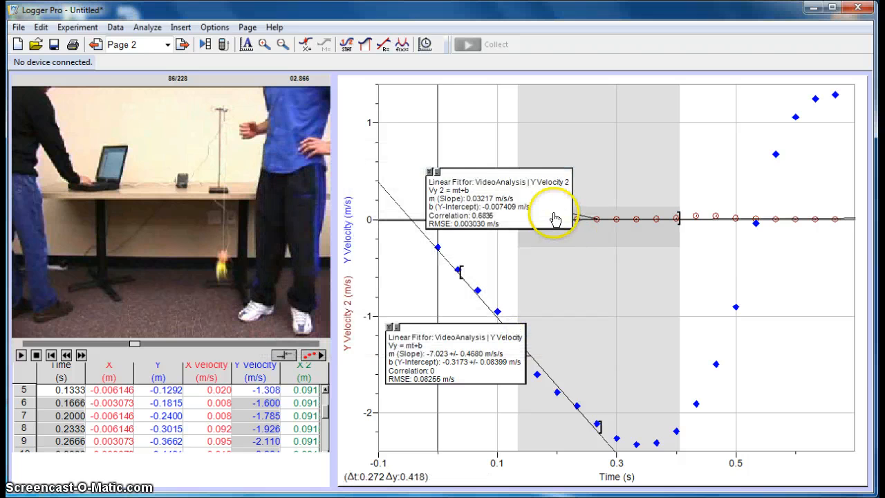
pyautogui.moveTo(555, 219); pyautogui.dragTo(637, 186)
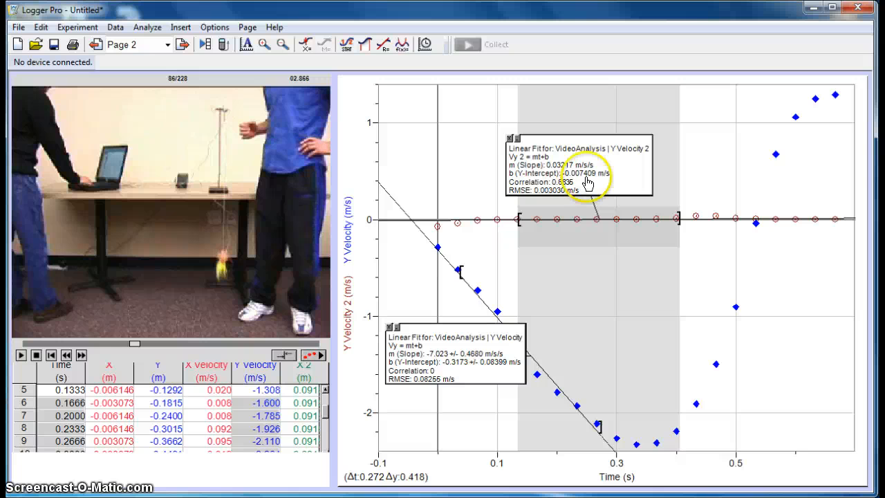
pyautogui.moveTo(588, 182); pyautogui.dragTo(613, 185)
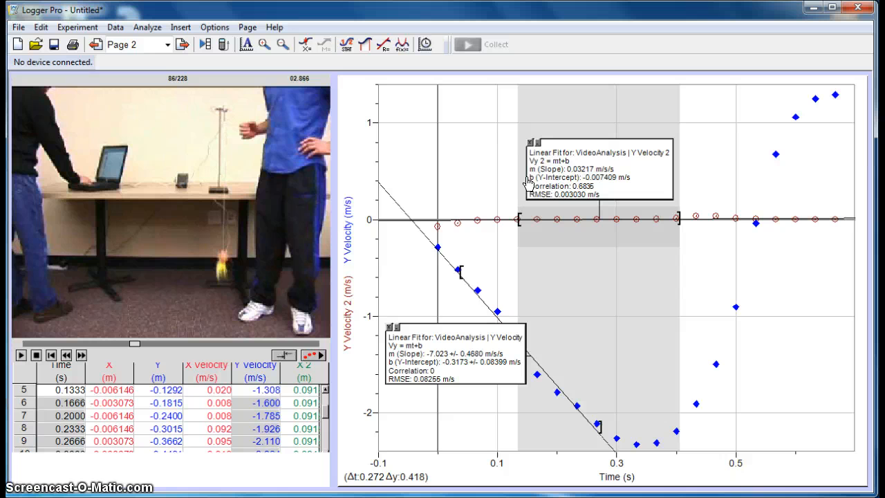
pyautogui.click(305, 358)
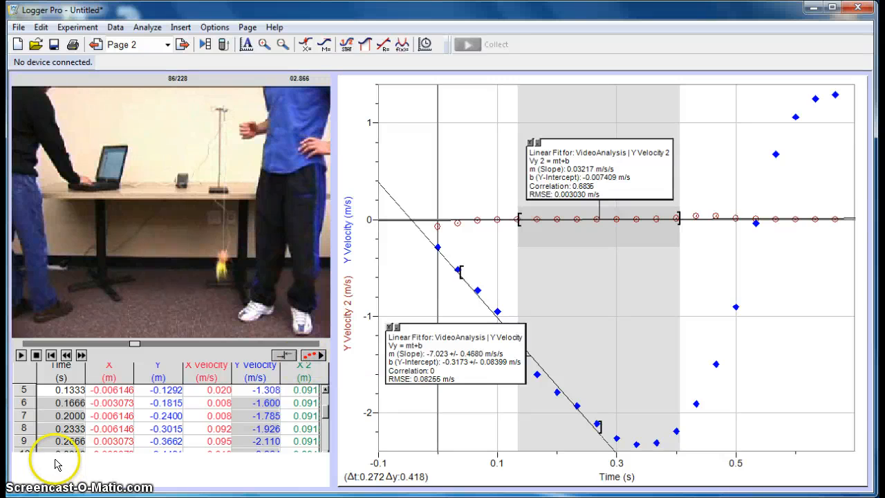